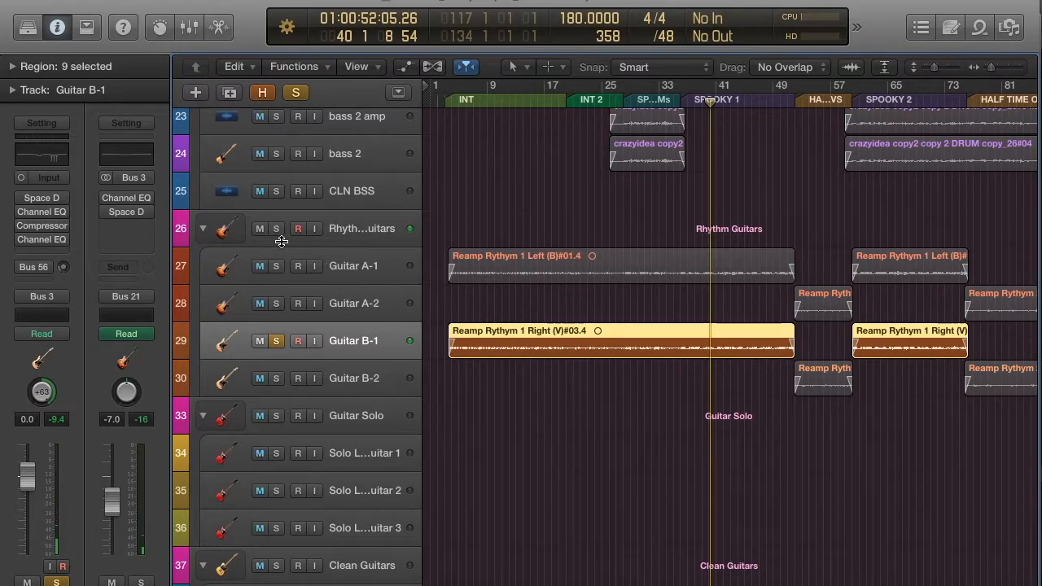
Step: Open Guitar B-1's Space Designer, switch it on and off to compare the tone during playback, leave it enabled and close its window
{"action": "left_click", "coordinate": [45, 200]}
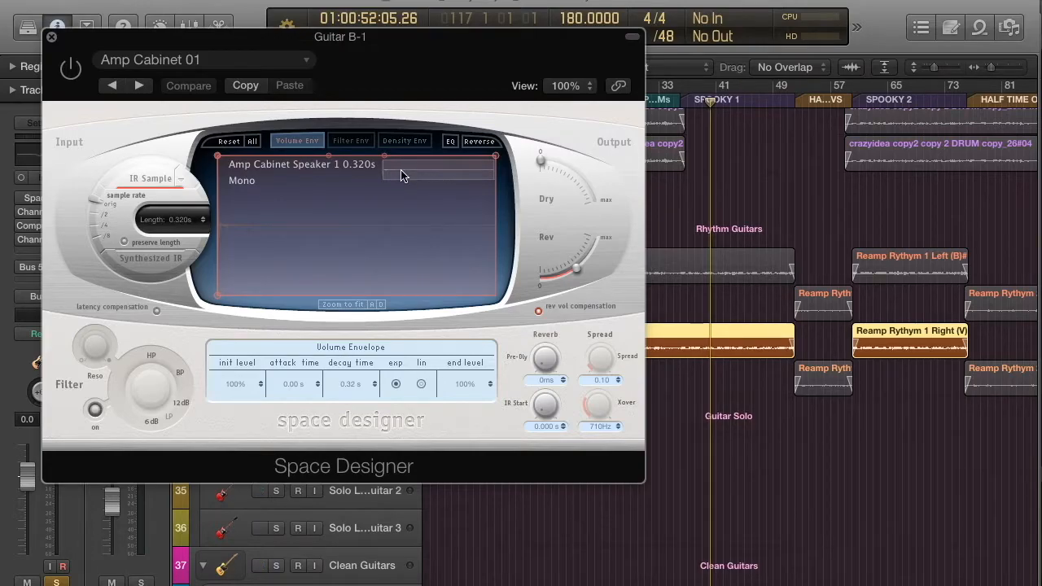
{"action": "left_click_drag", "start_coordinate": [408, 58], "coordinate": [642, 61]}
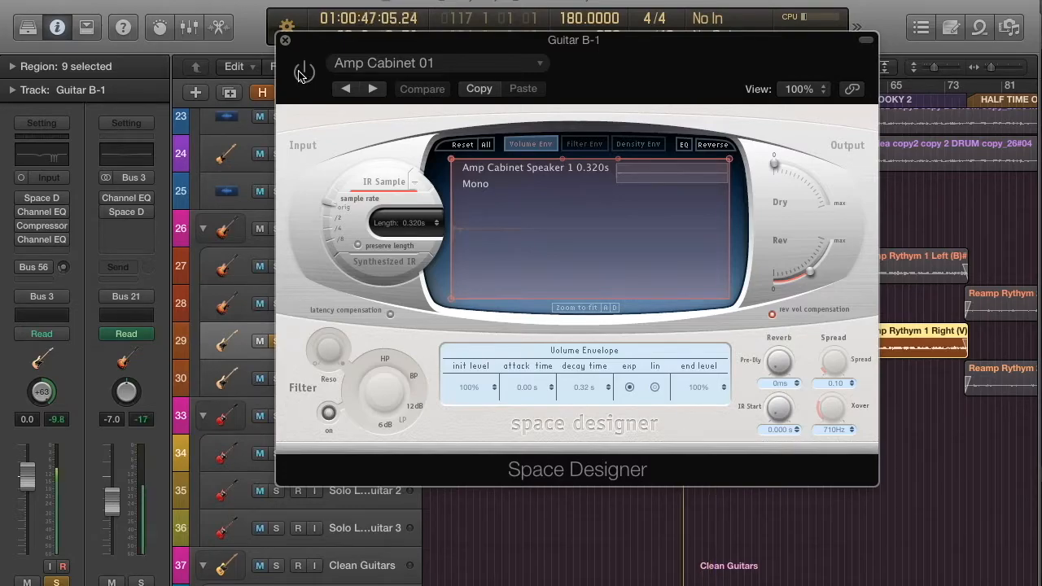
{"action": "left_click", "coordinate": [303, 73]}
{"action": "left_click", "coordinate": [303, 73]}
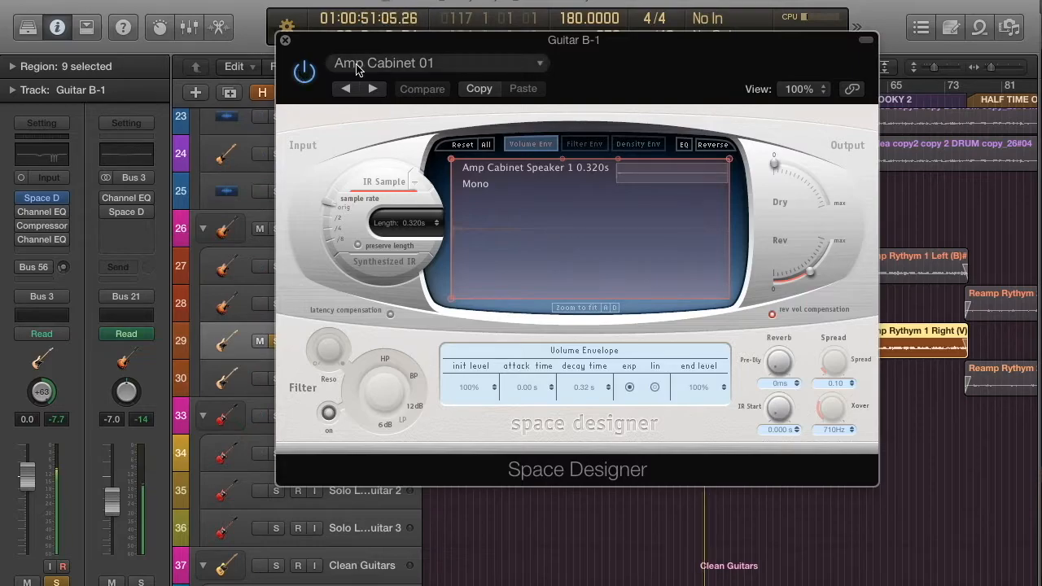
{"action": "left_click", "coordinate": [305, 72]}
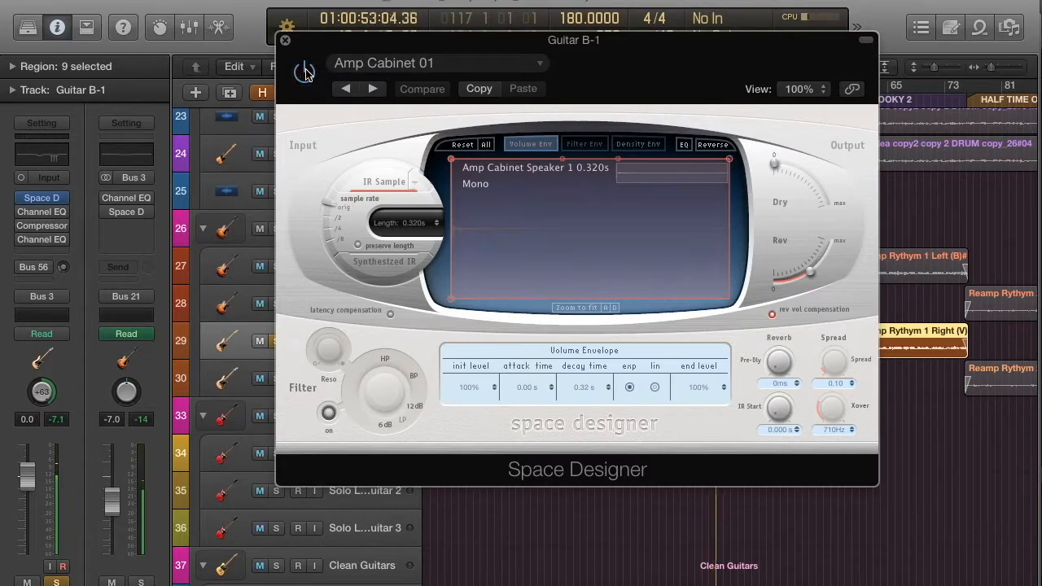
{"action": "left_click", "coordinate": [306, 73]}
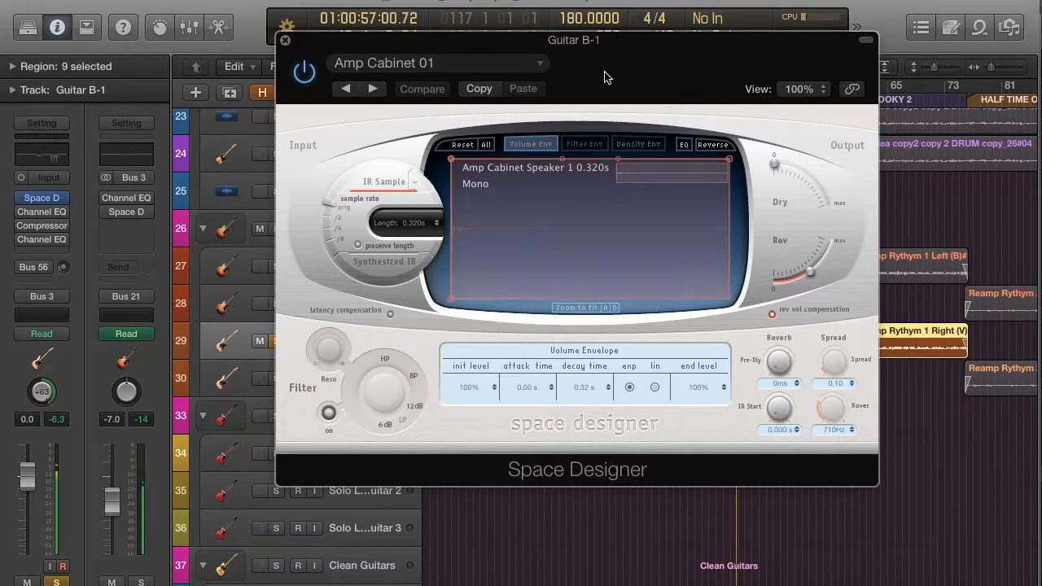
{"action": "left_click", "coordinate": [285, 43]}
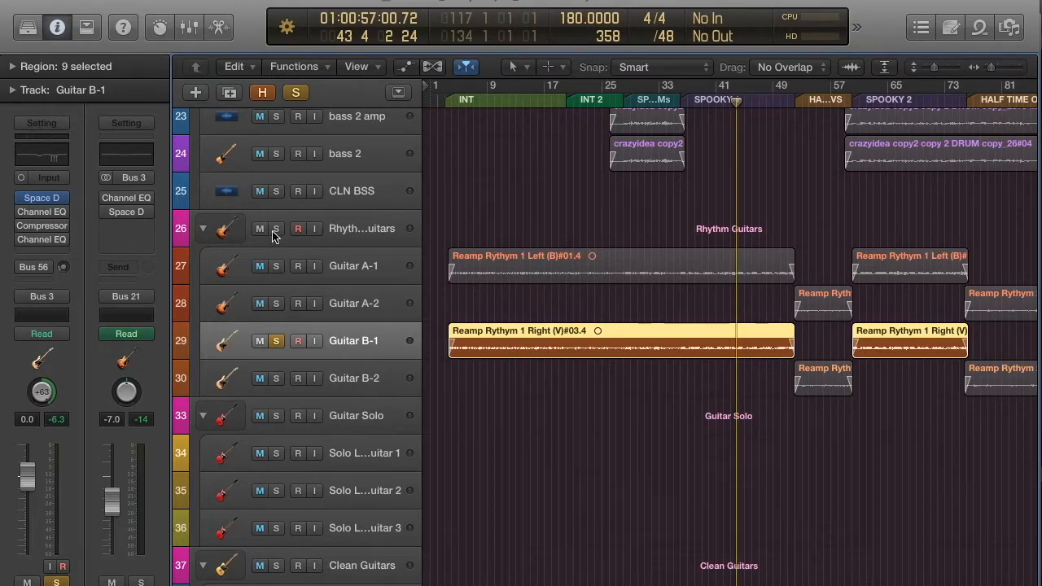
Step: Solo Drums, Bass and Guitar A-1 alongside Guitar B-1 and compare the mix with Guitar B-1's Space Designer on and off
{"action": "key", "text": "z"}
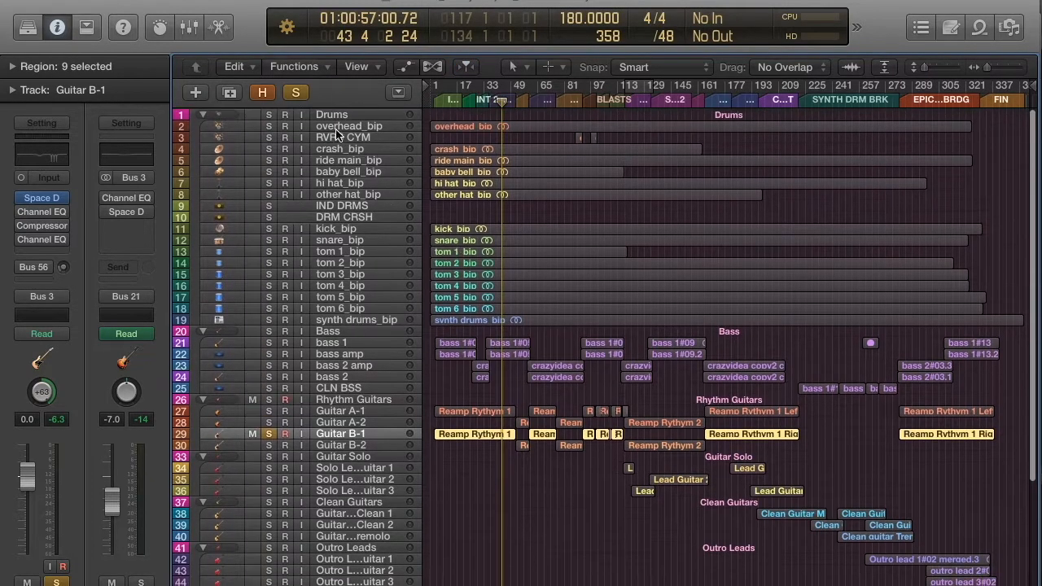
{"action": "left_click", "coordinate": [270, 115]}
{"action": "left_click", "coordinate": [271, 329]}
{"action": "left_click", "coordinate": [273, 400]}
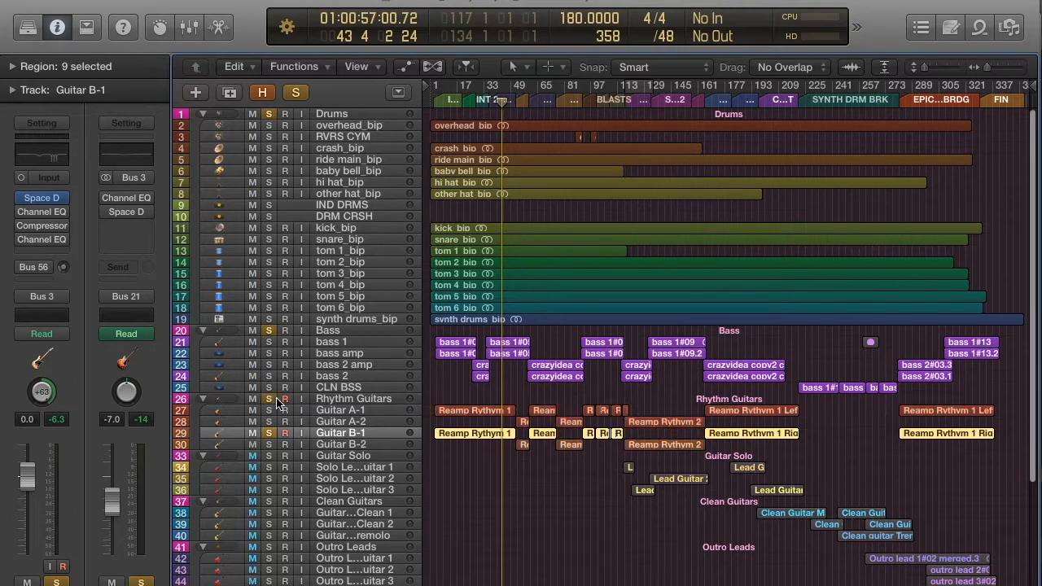
{"action": "left_click", "coordinate": [269, 411]}
{"action": "key", "text": "space"}
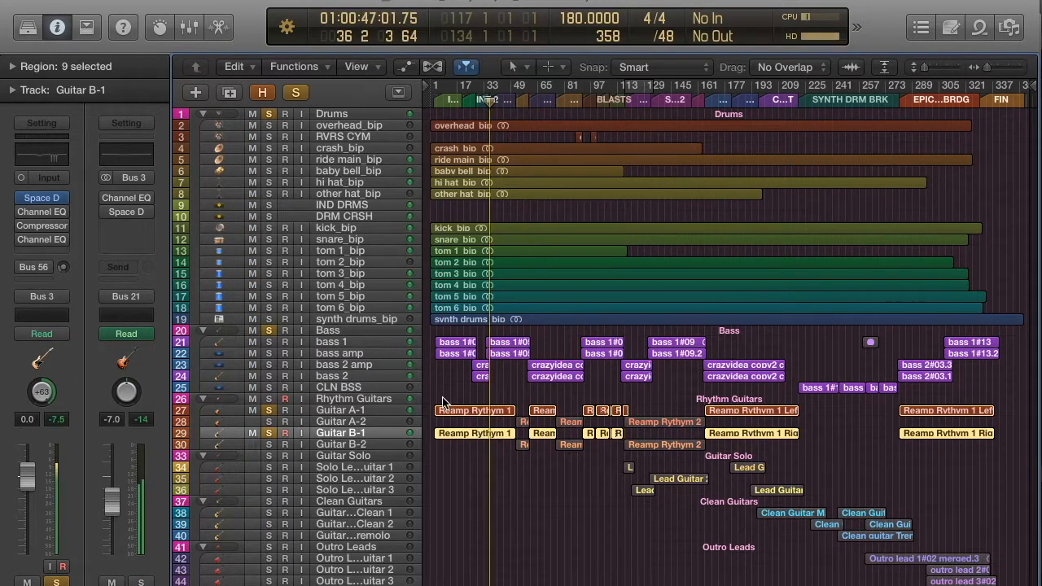
{"action": "mouse_move", "coordinate": [23, 201]}
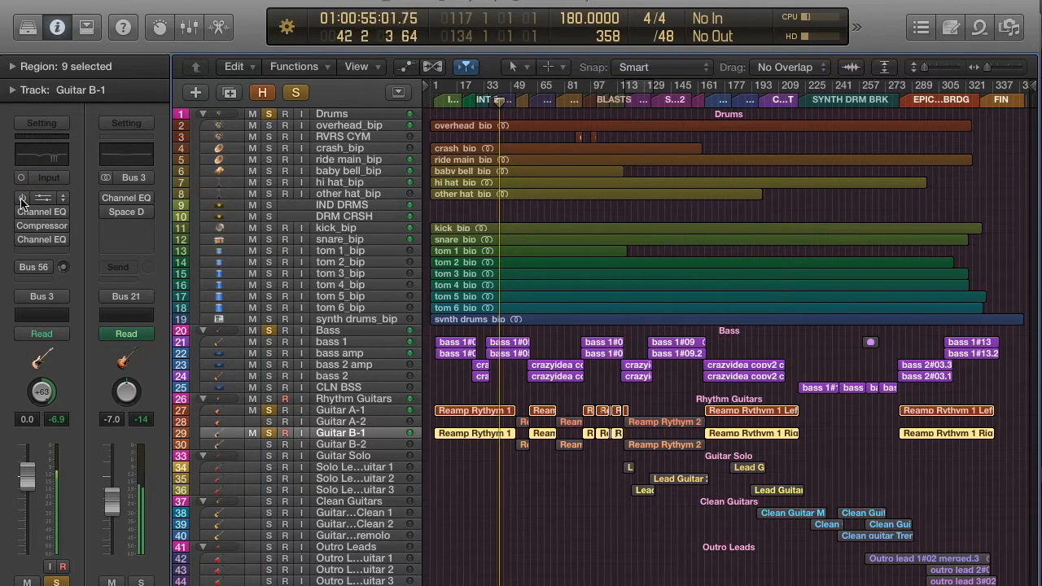
{"action": "left_click", "coordinate": [22, 200]}
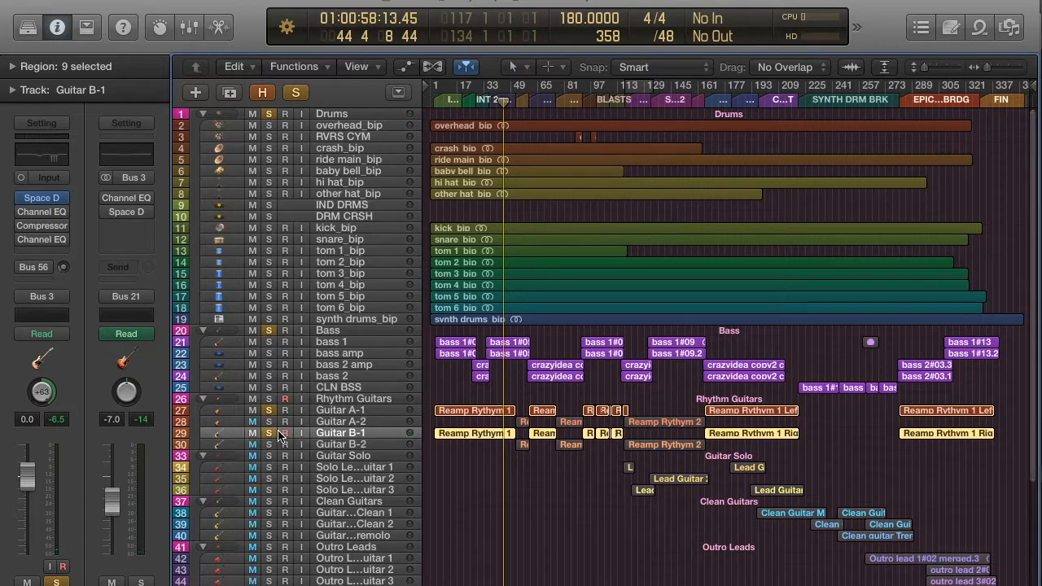
Step: Open Guitar B-1's first Channel EQ and turn off its 2400, 3450 and 4850 Hz bands
{"action": "left_click_drag", "start_coordinate": [463, 433], "coordinate": [548, 482]}
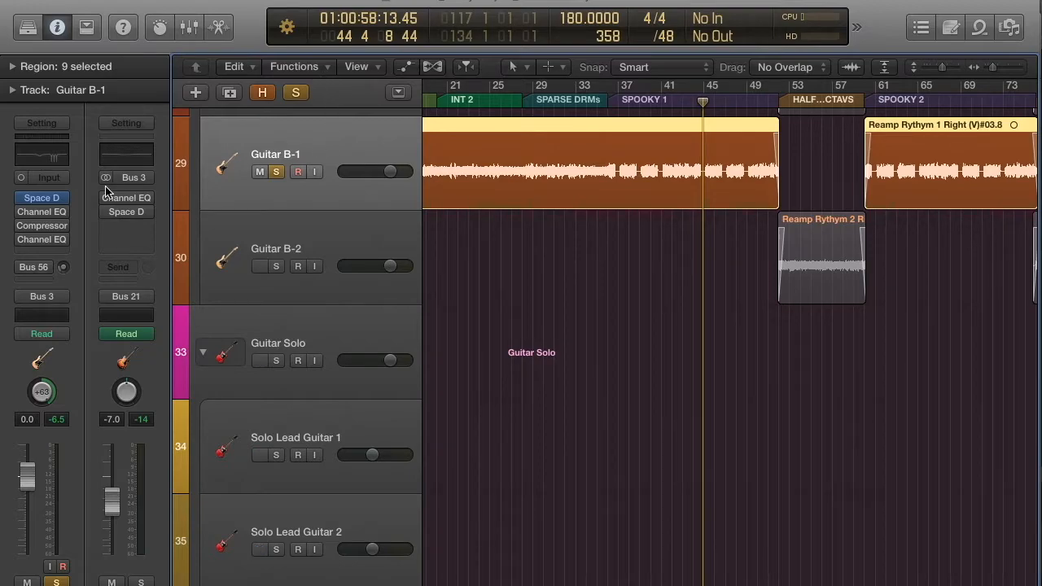
{"action": "left_click", "coordinate": [36, 214]}
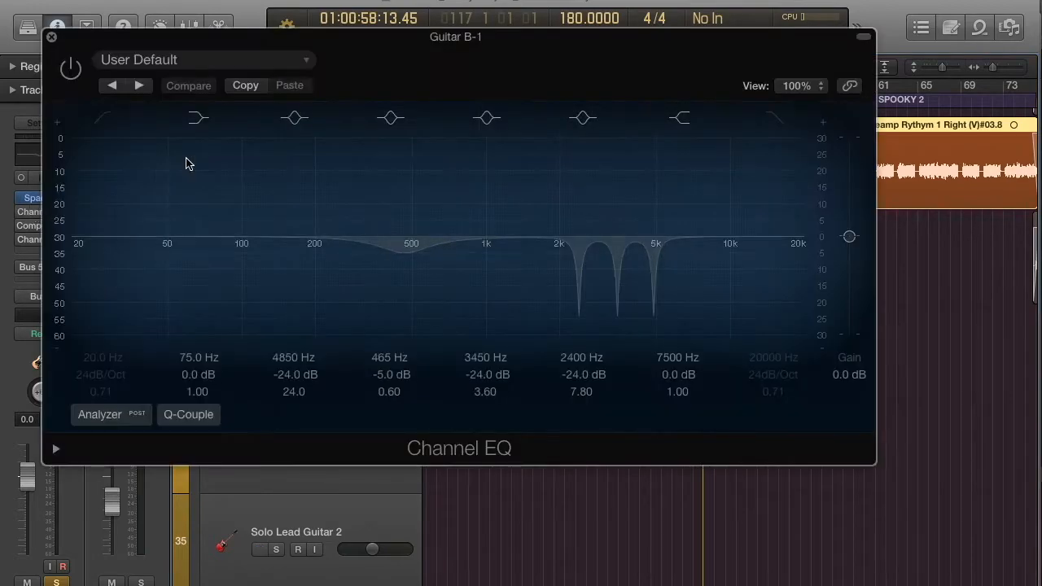
{"action": "left_click_drag", "start_coordinate": [398, 52], "coordinate": [469, 78]}
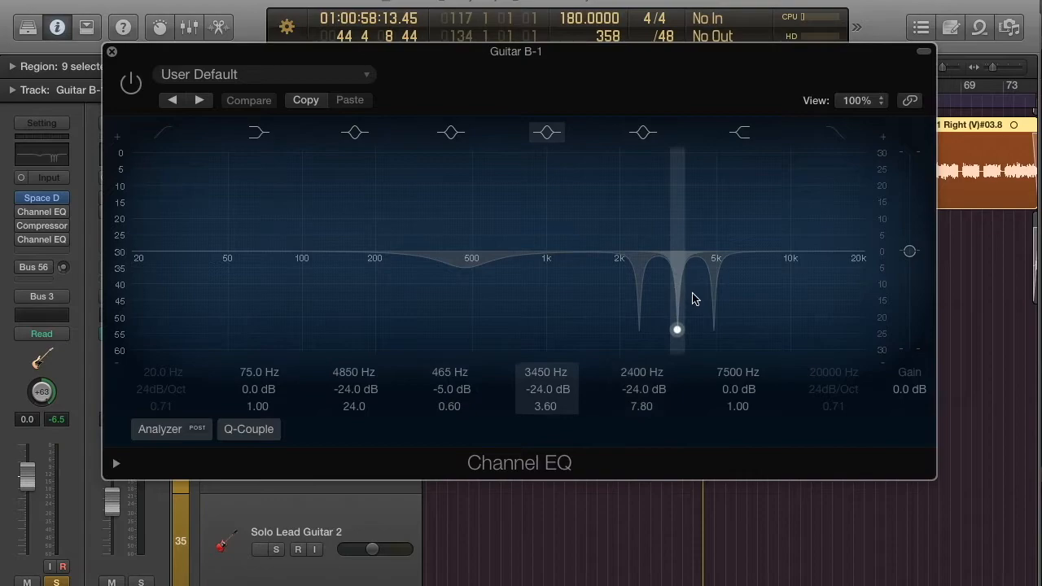
{"action": "left_click", "coordinate": [642, 132]}
{"action": "left_click", "coordinate": [547, 132]}
{"action": "left_click", "coordinate": [355, 132]}
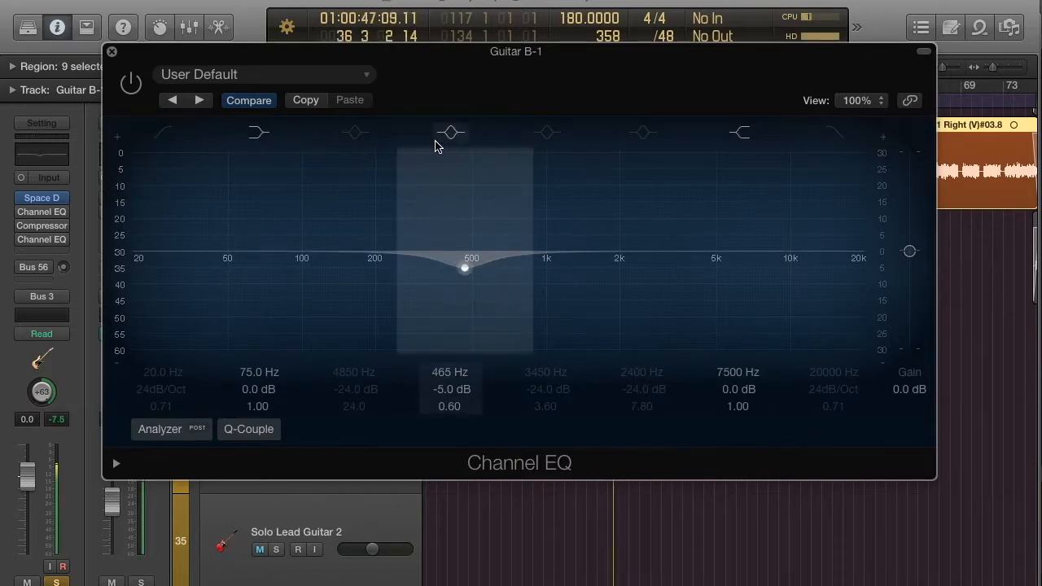
{"action": "left_click", "coordinate": [384, 130]}
Step: Enable the Channel EQ and switch its 465 Hz cut off and on during playback, leaving the band active
{"action": "left_click", "coordinate": [134, 88]}
{"action": "left_click", "coordinate": [454, 135]}
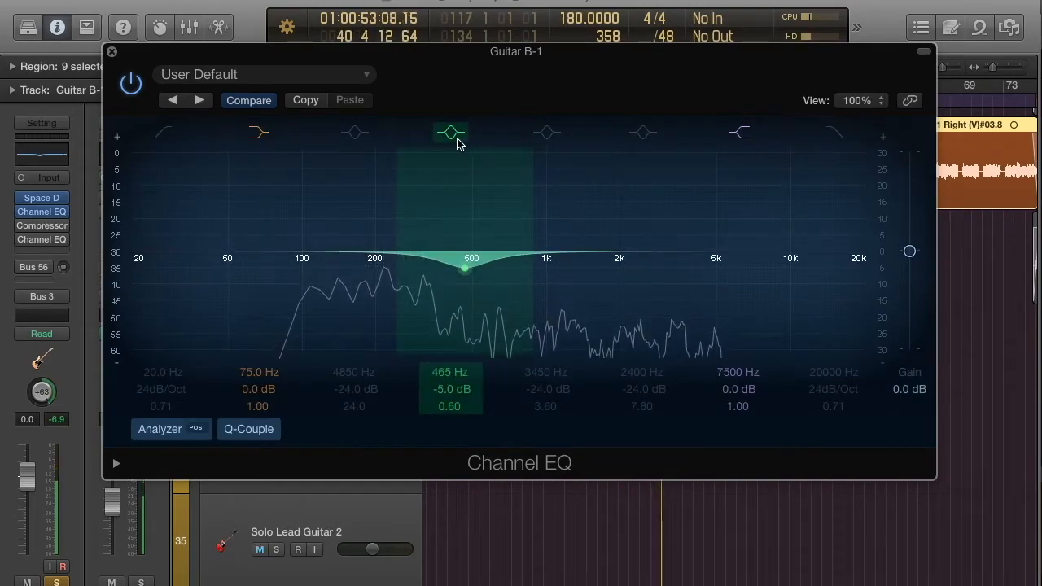
{"action": "left_click", "coordinate": [458, 143]}
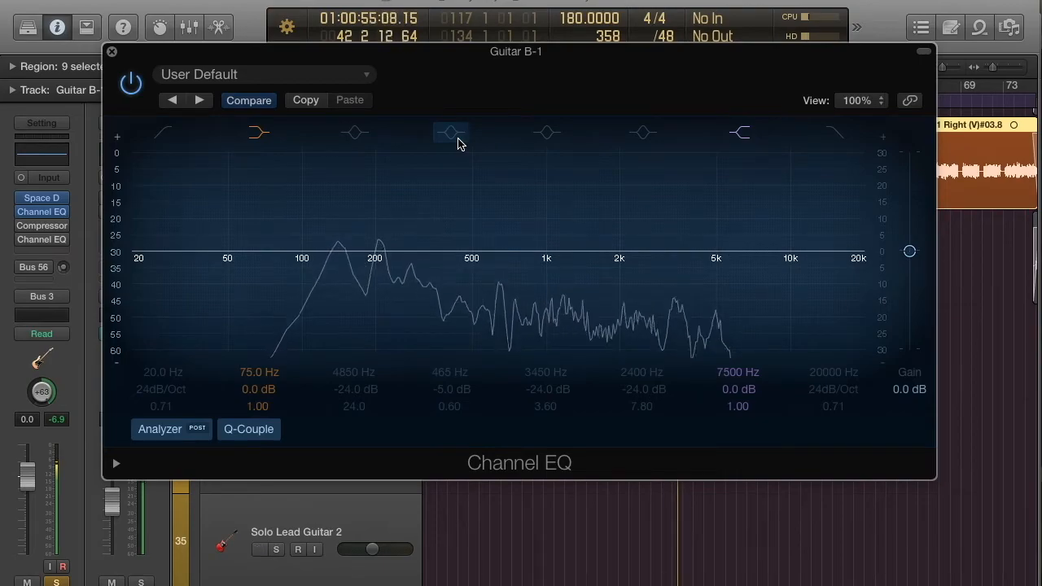
{"action": "left_click", "coordinate": [457, 143]}
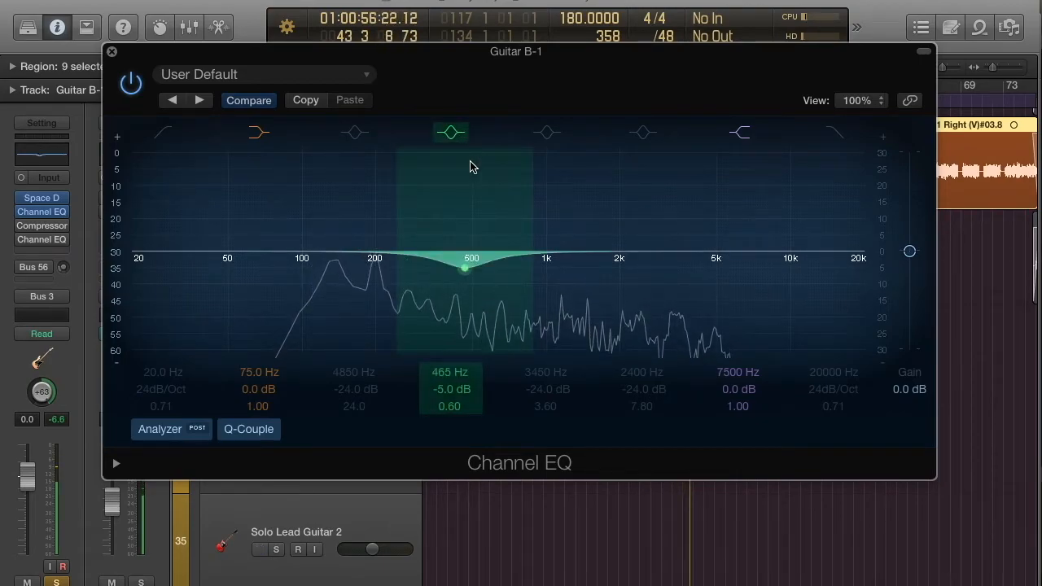
Step: Turn the 4850, 3450 and 2400 Hz cut bands back on one after another while listening to the guitar
{"action": "left_click", "coordinate": [355, 132]}
{"action": "left_click", "coordinate": [362, 136]}
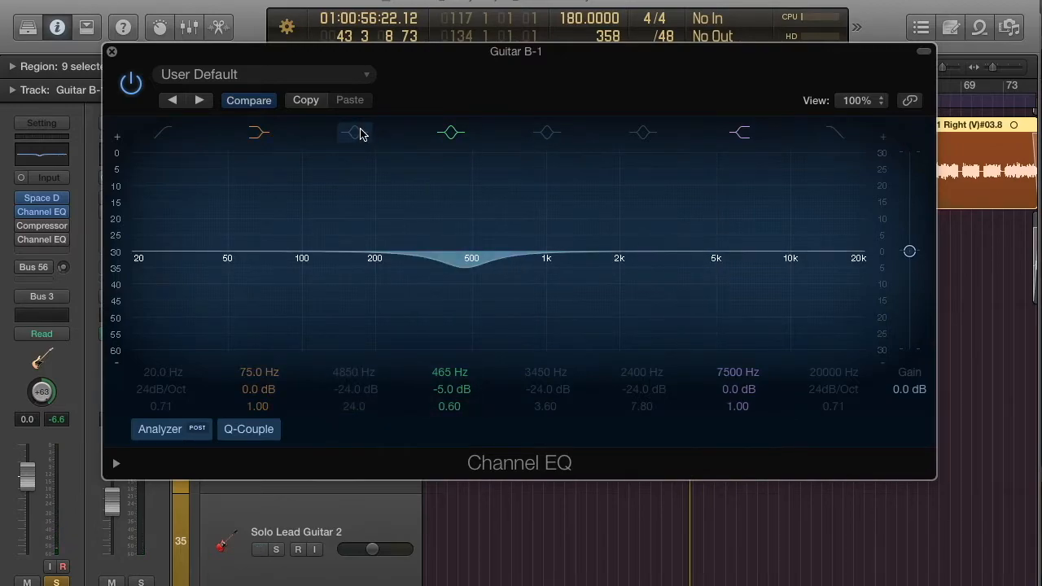
{"action": "left_click", "coordinate": [353, 132]}
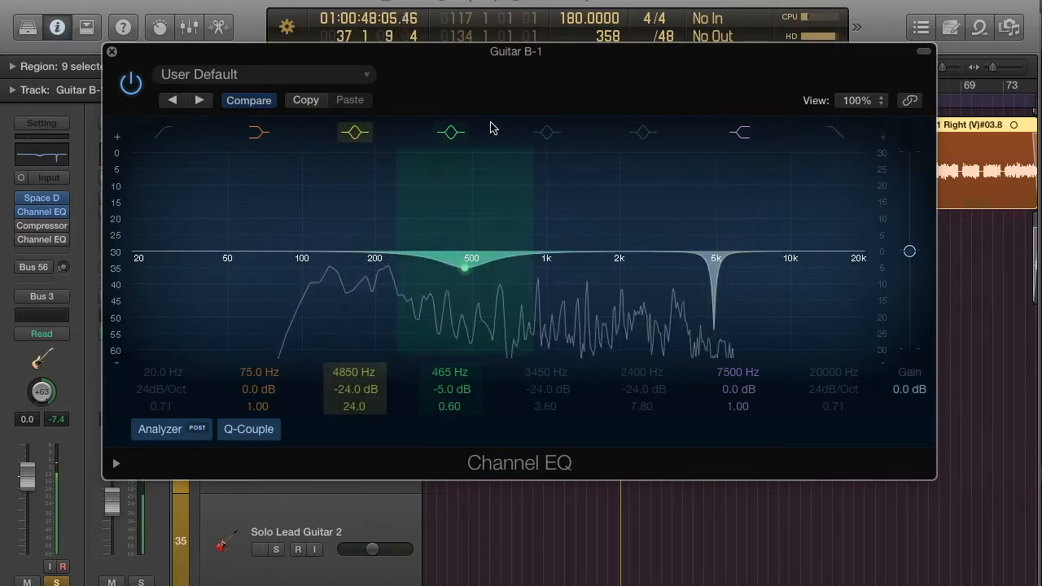
{"action": "left_click", "coordinate": [547, 133]}
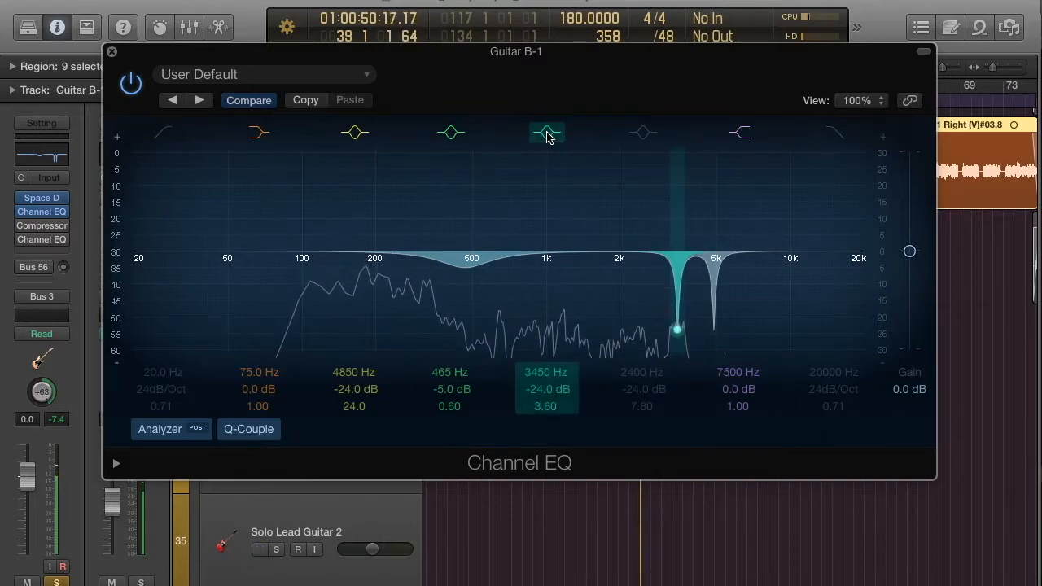
{"action": "left_click", "coordinate": [653, 134]}
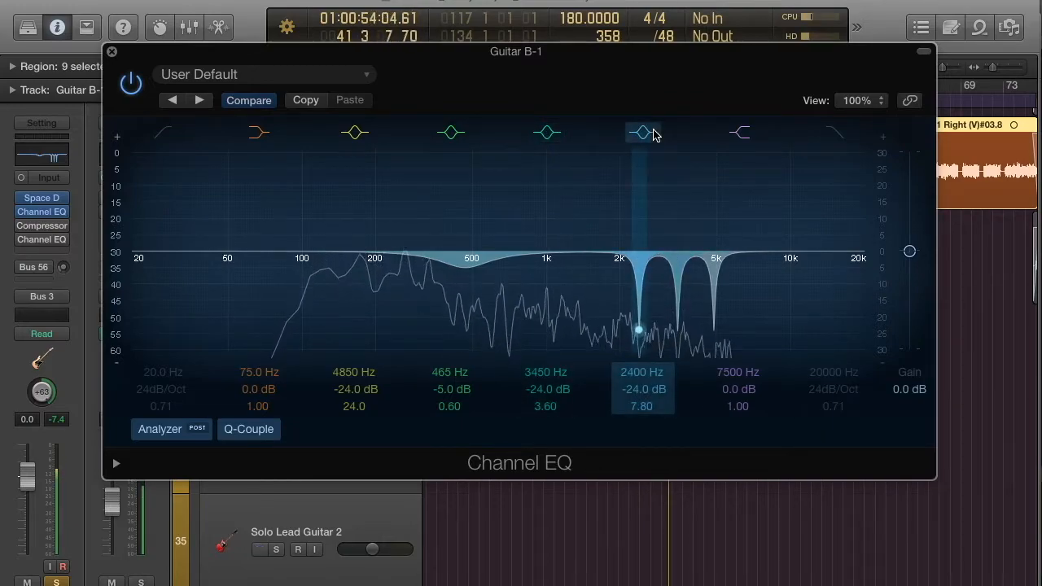
Step: Compare Guitar B-1 with and without the whole Channel EQ during playback, leaving the EQ enabled
{"action": "left_click", "coordinate": [130, 82]}
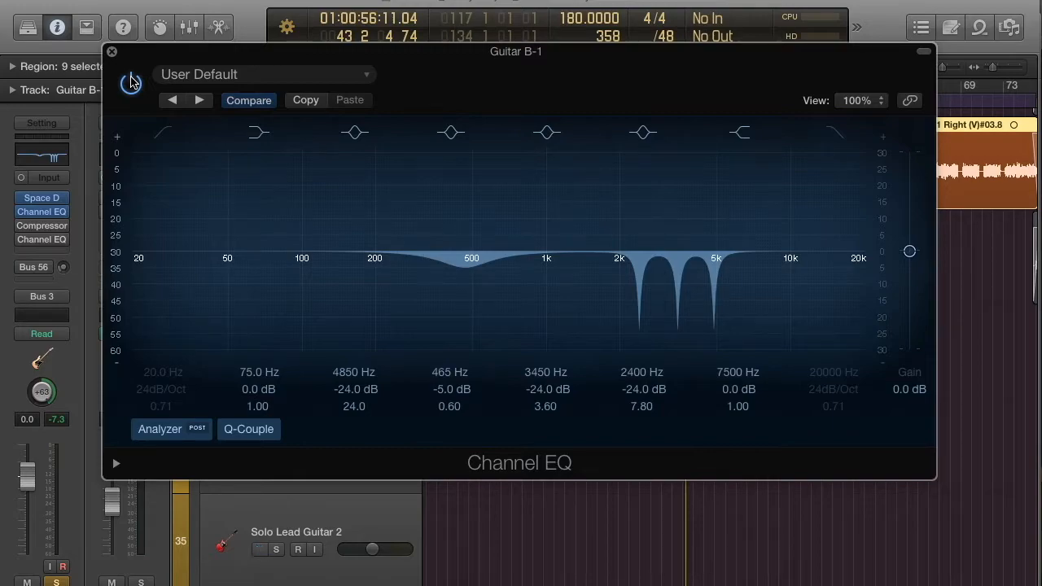
{"action": "left_click", "coordinate": [131, 82]}
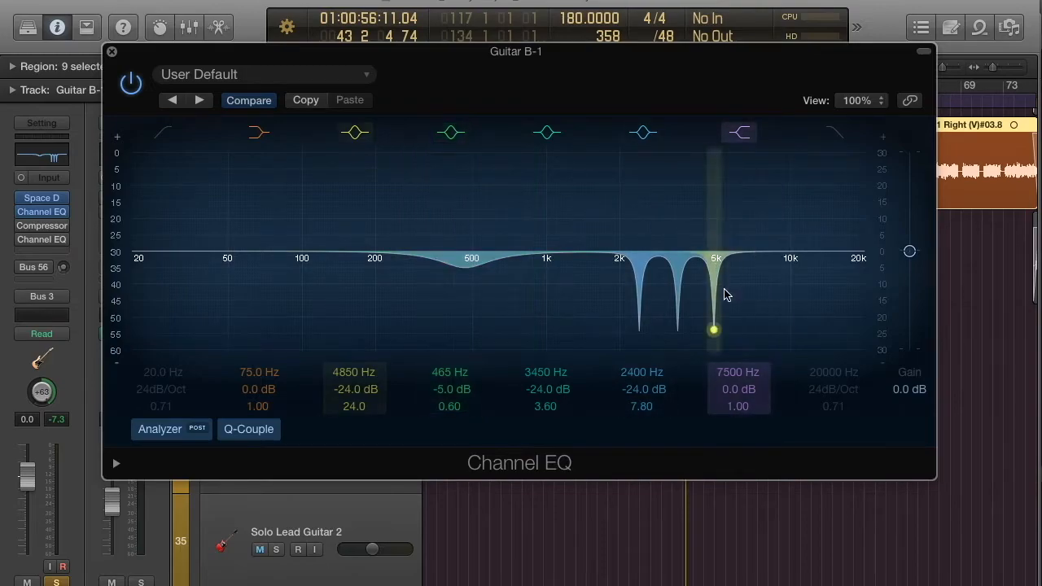
{"action": "key", "text": "space"}
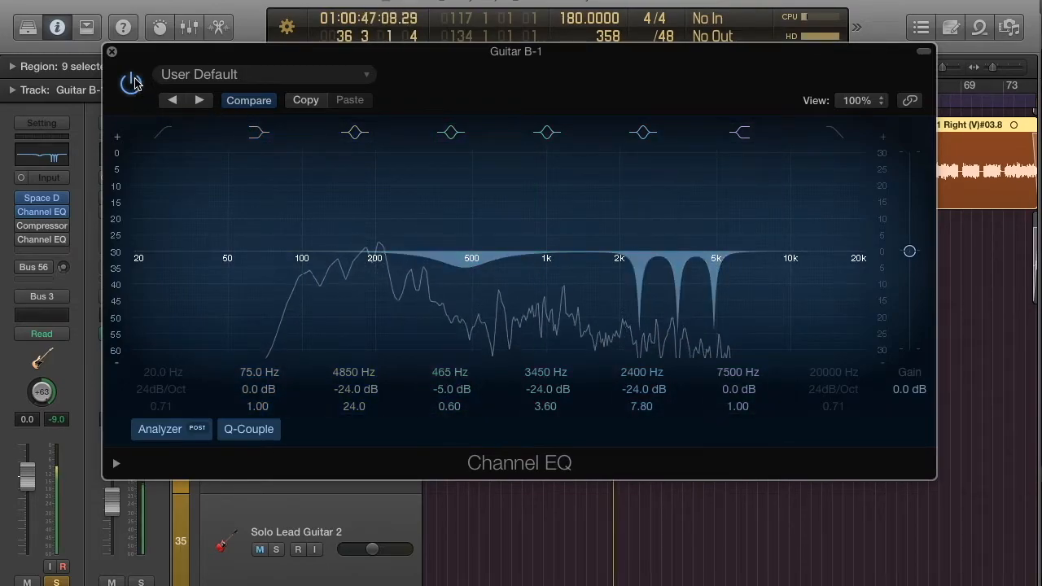
{"action": "left_click", "coordinate": [131, 82]}
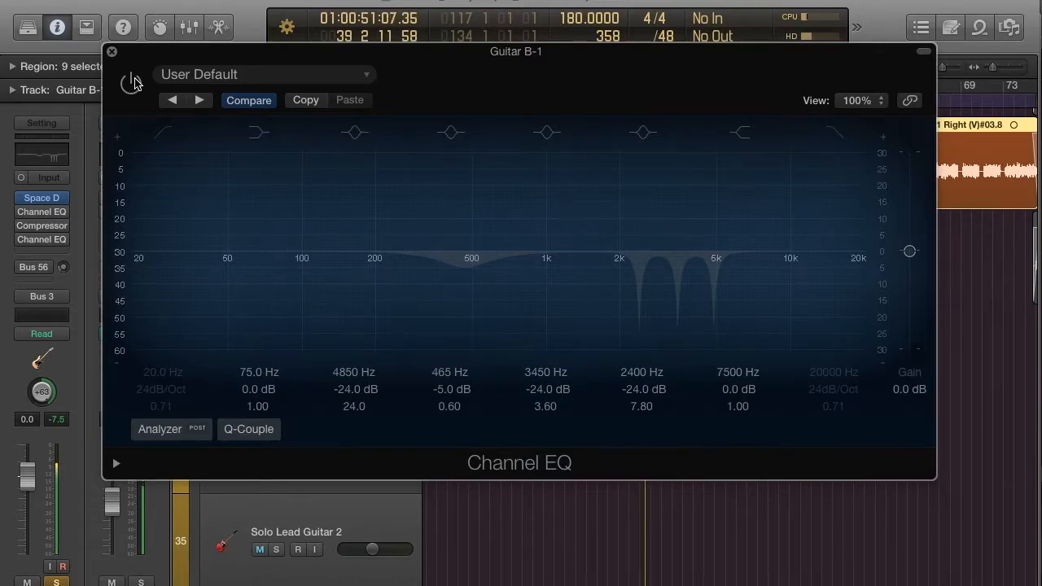
{"action": "left_click", "coordinate": [132, 82]}
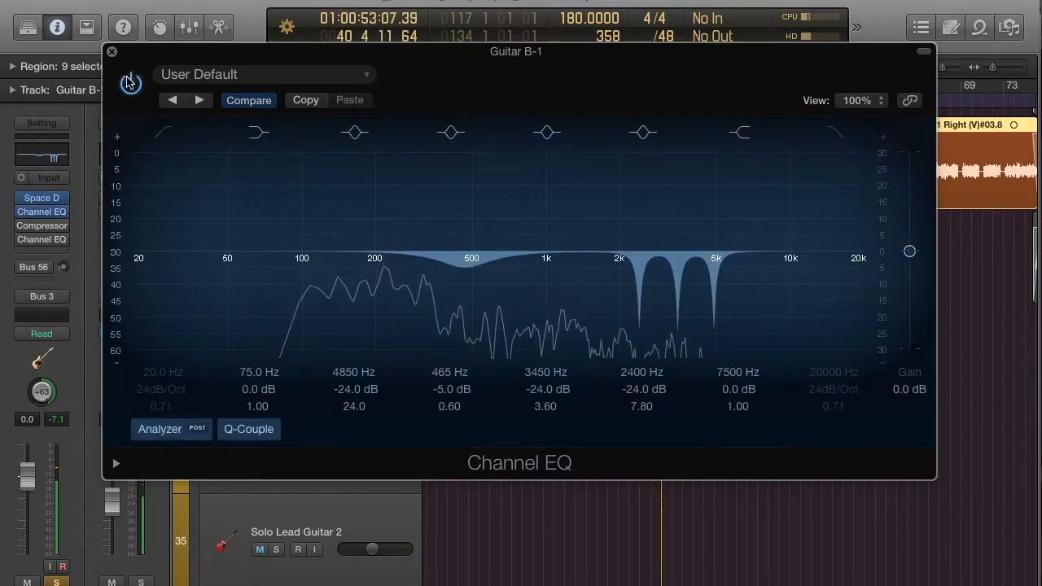
{"action": "left_click", "coordinate": [131, 82]}
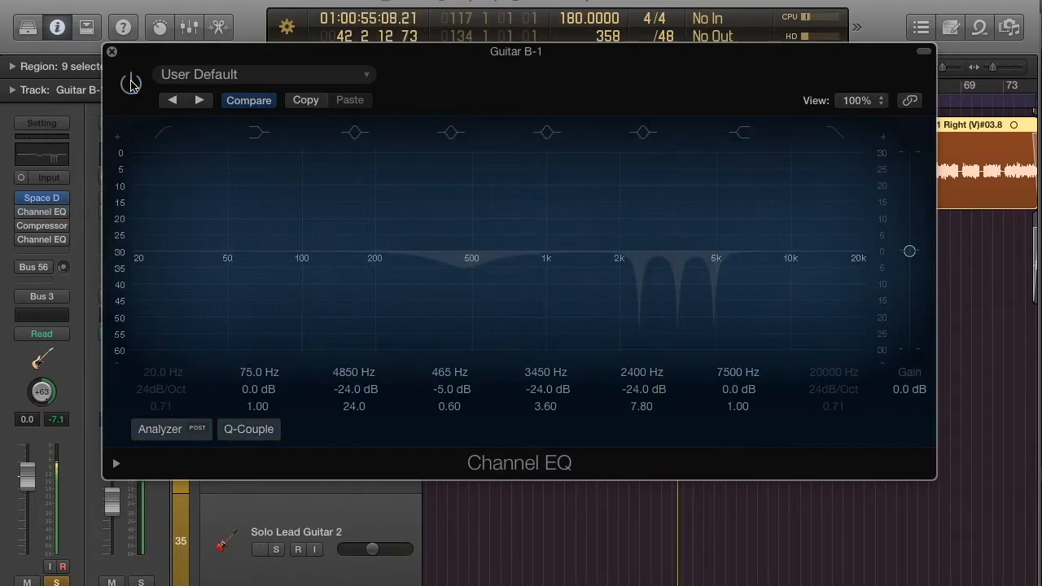
{"action": "left_click", "coordinate": [132, 82]}
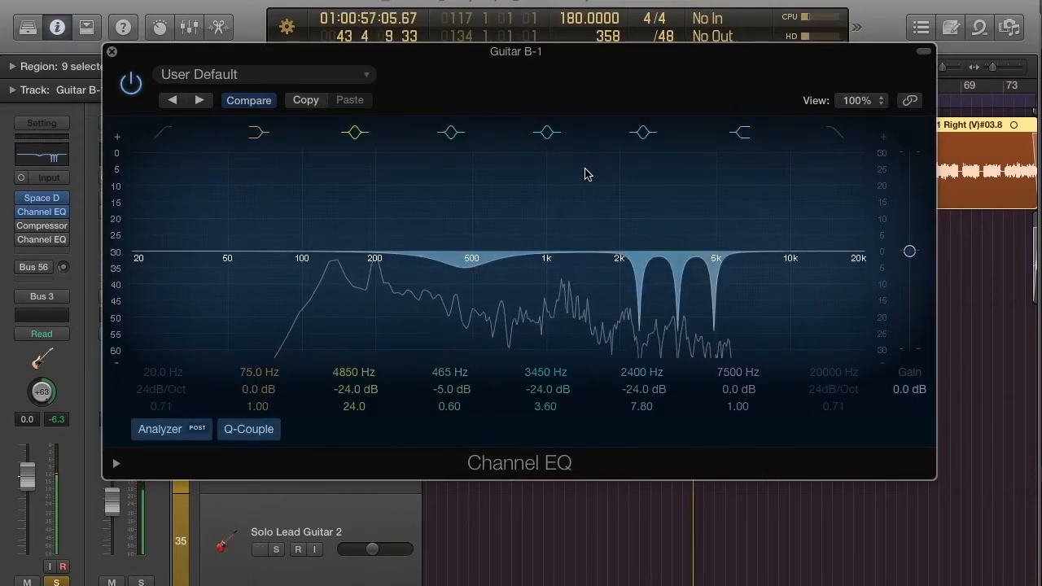
Step: Close the Channel EQ, solo Guitar A-1, Bass and Drums together with Guitar B-1, and start playback
{"action": "key", "text": "super+w"}
{"action": "key", "text": "z"}
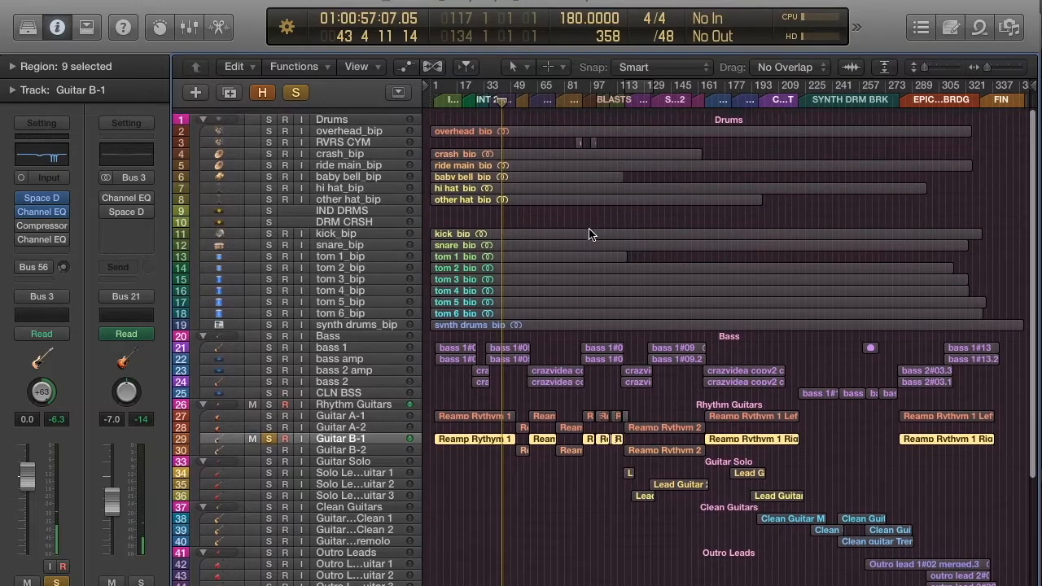
{"action": "left_click", "coordinate": [269, 414]}
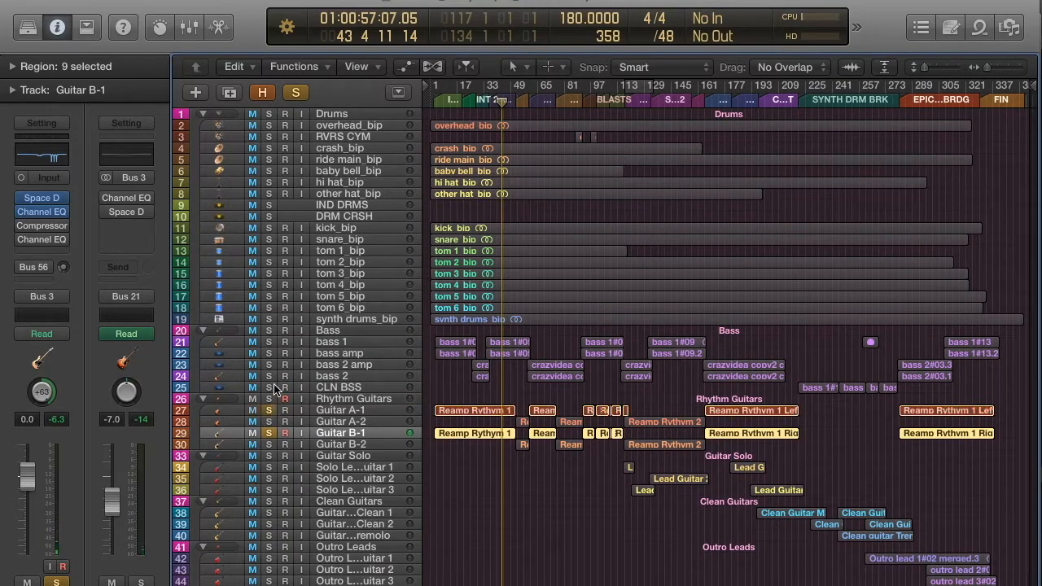
{"action": "scroll", "coordinate": [294, 316], "scroll_direction": "up", "scroll_amount": 1}
{"action": "left_click", "coordinate": [269, 330]}
{"action": "left_click", "coordinate": [269, 114]}
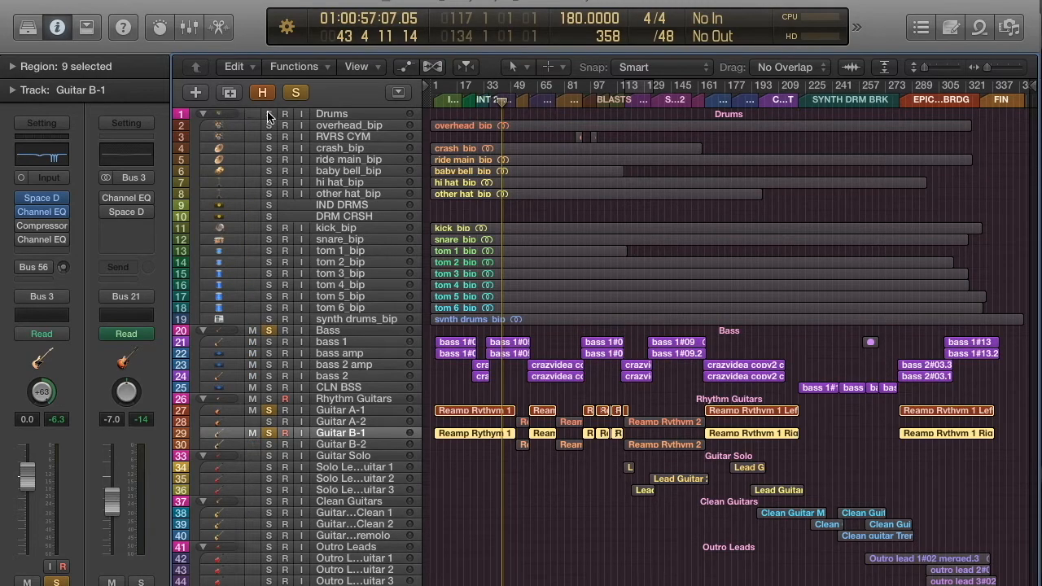
{"action": "key", "text": "space"}
Step: Compare Guitar B-1 with and without Space Designer and Channel EQ in the mix during playback, leaving both enabled
{"action": "mouse_move", "coordinate": [22, 201]}
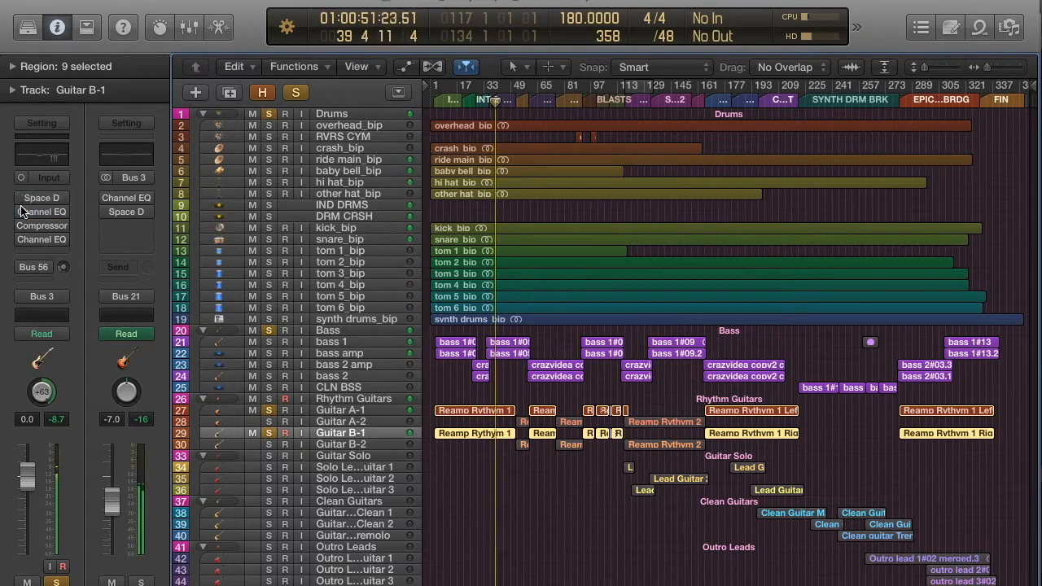
{"action": "left_click", "coordinate": [22, 198]}
{"action": "left_click_drag", "start_coordinate": [21, 199], "coordinate": [22, 212]}
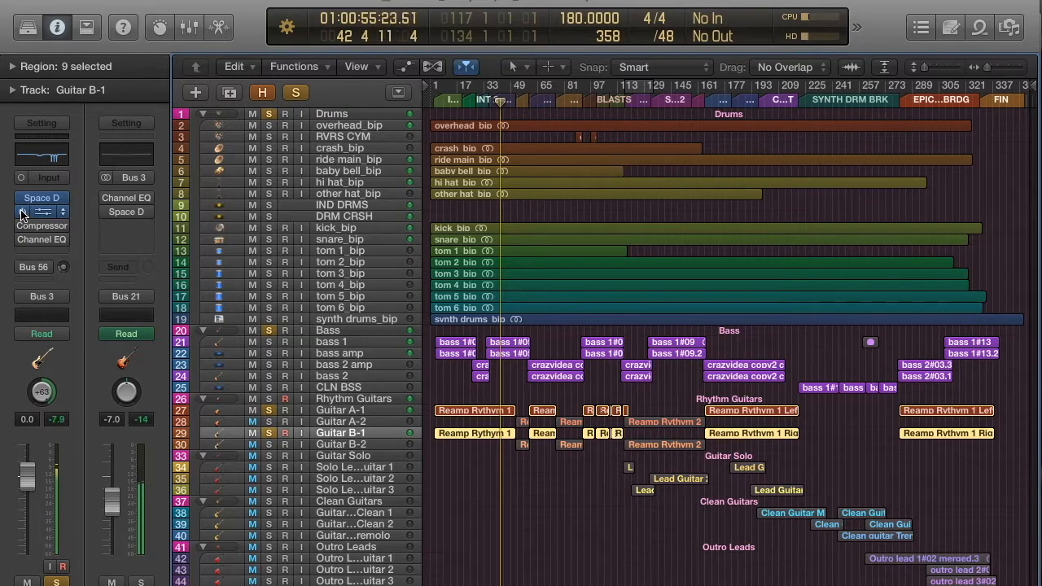
{"action": "left_click_drag", "start_coordinate": [22, 201], "coordinate": [22, 213]}
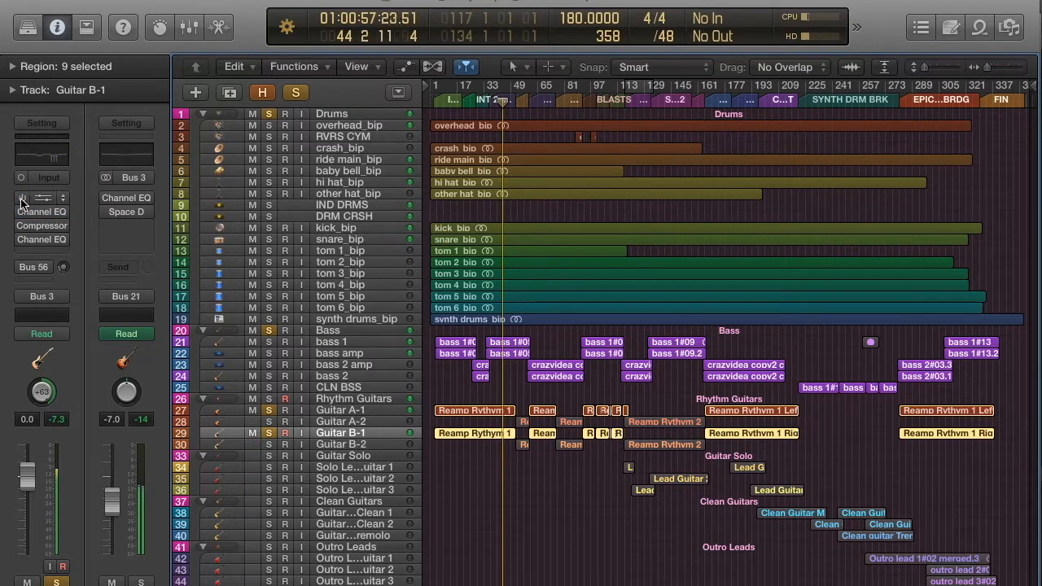
{"action": "left_click_drag", "start_coordinate": [22, 200], "coordinate": [22, 213]}
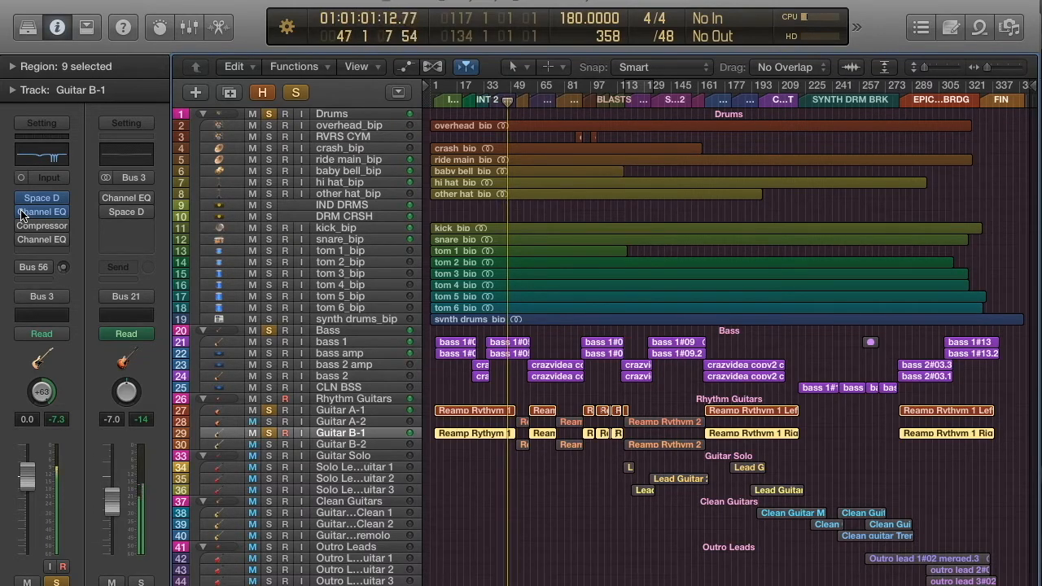
{"action": "key", "text": "space"}
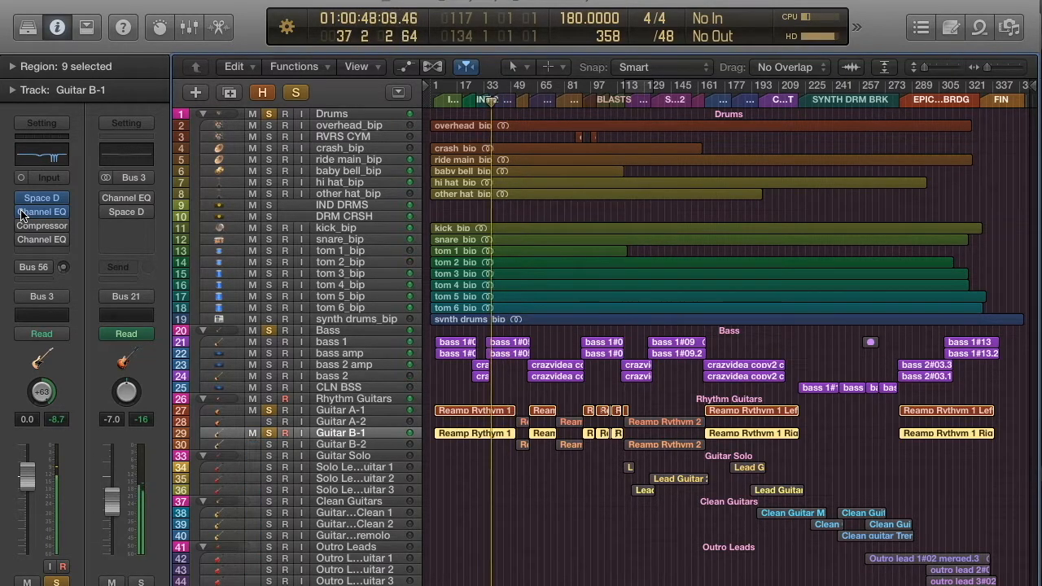
{"action": "left_click", "coordinate": [22, 214]}
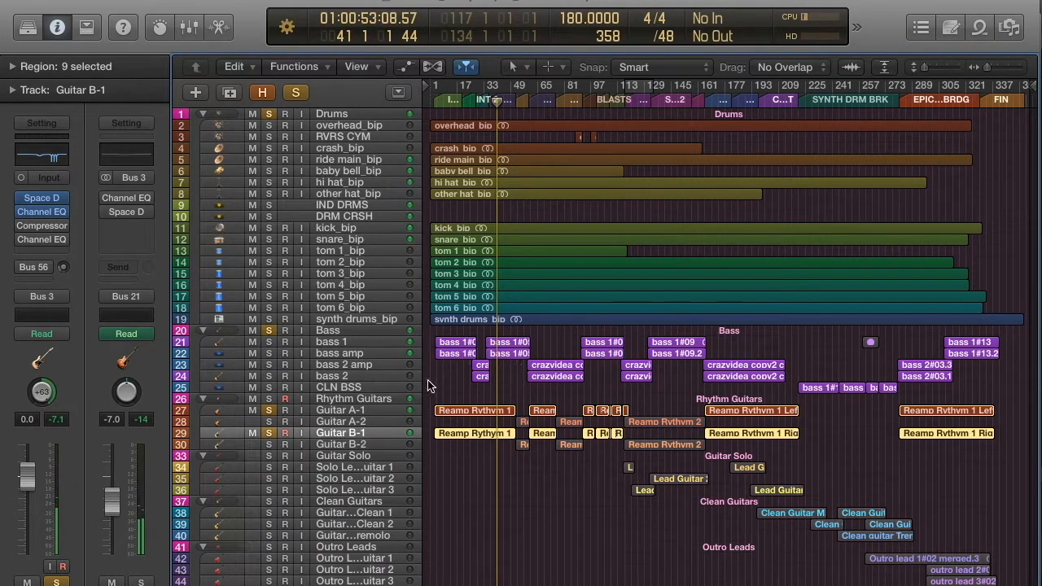
Step: Open Guitar B-1's first Channel EQ and its Compressor, and examine the compressor's release, attack, ratio and threshold before closing the Compressor
{"action": "left_click_drag", "start_coordinate": [435, 400], "coordinate": [539, 480]}
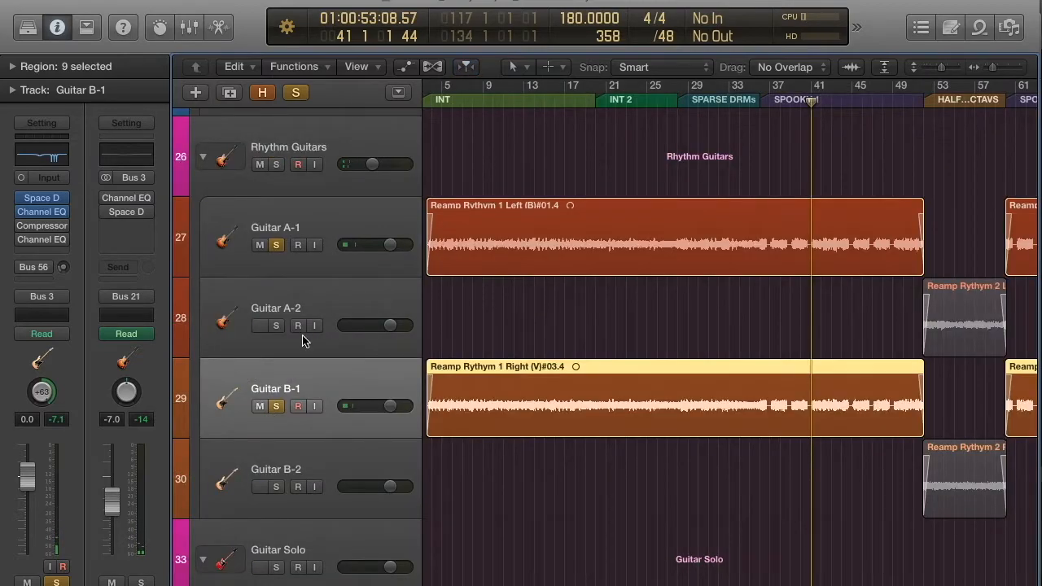
{"action": "left_click", "coordinate": [41, 212]}
{"action": "left_click", "coordinate": [40, 226]}
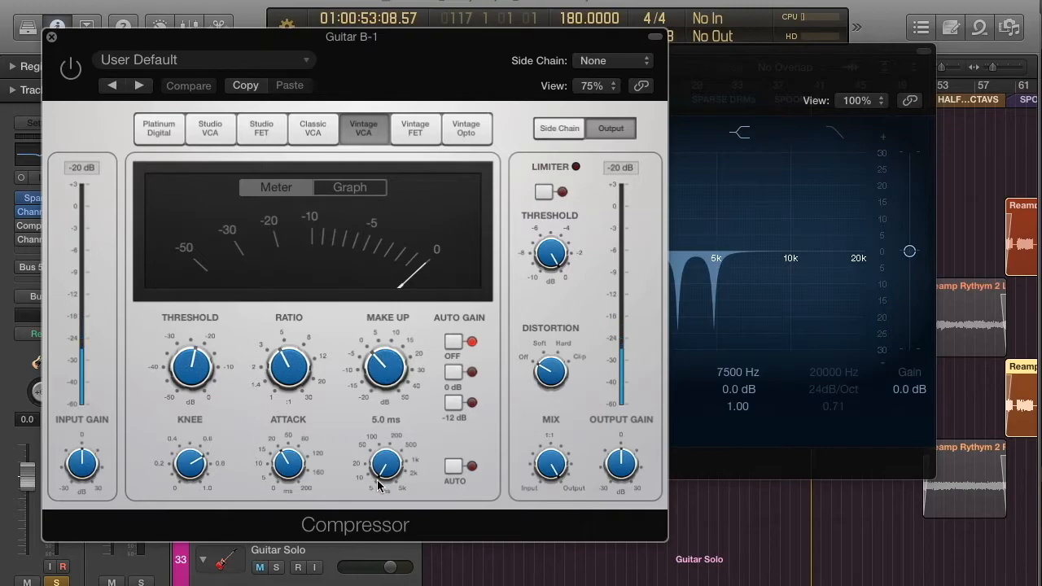
{"action": "mouse_move", "coordinate": [271, 473]}
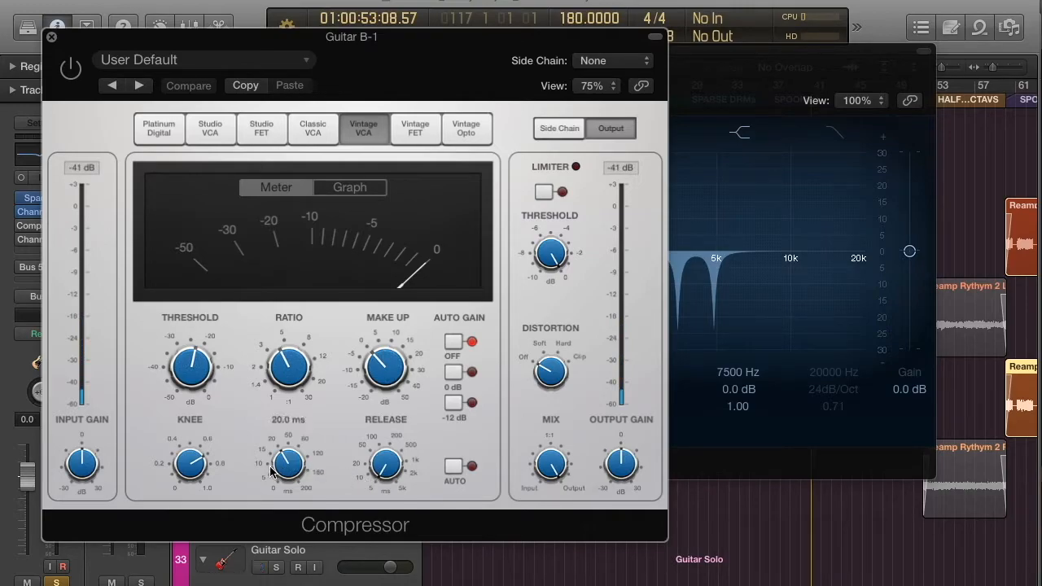
{"action": "mouse_move", "coordinate": [275, 347]}
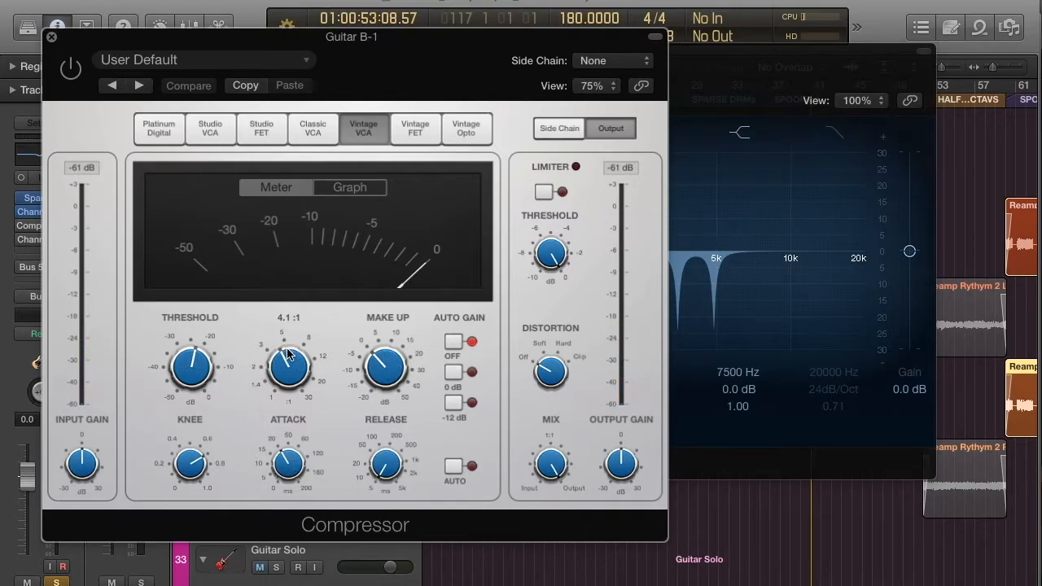
{"action": "mouse_move", "coordinate": [197, 358]}
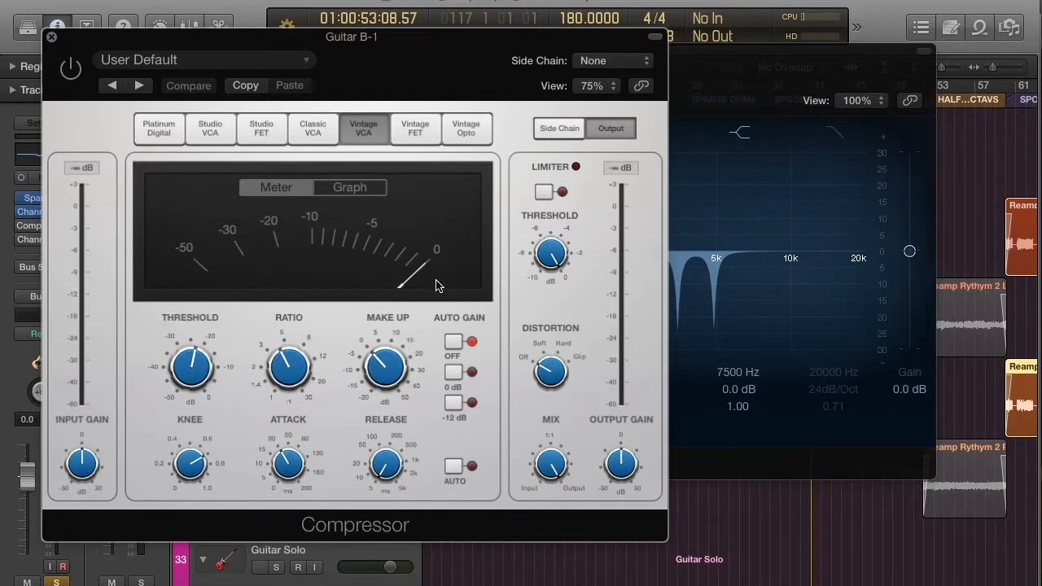
{"action": "left_click", "coordinate": [51, 37]}
{"action": "mouse_move", "coordinate": [26, 228]}
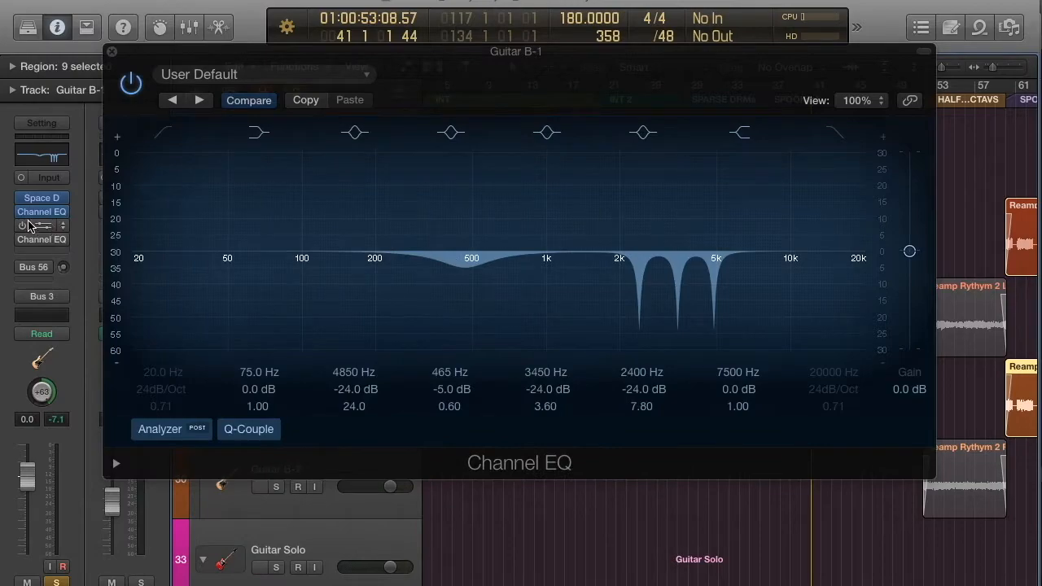
Step: Compare Guitar B-1 with and without the Compressor during playback, leave it enabled, and close the Channel EQ window
{"action": "key", "text": "space"}
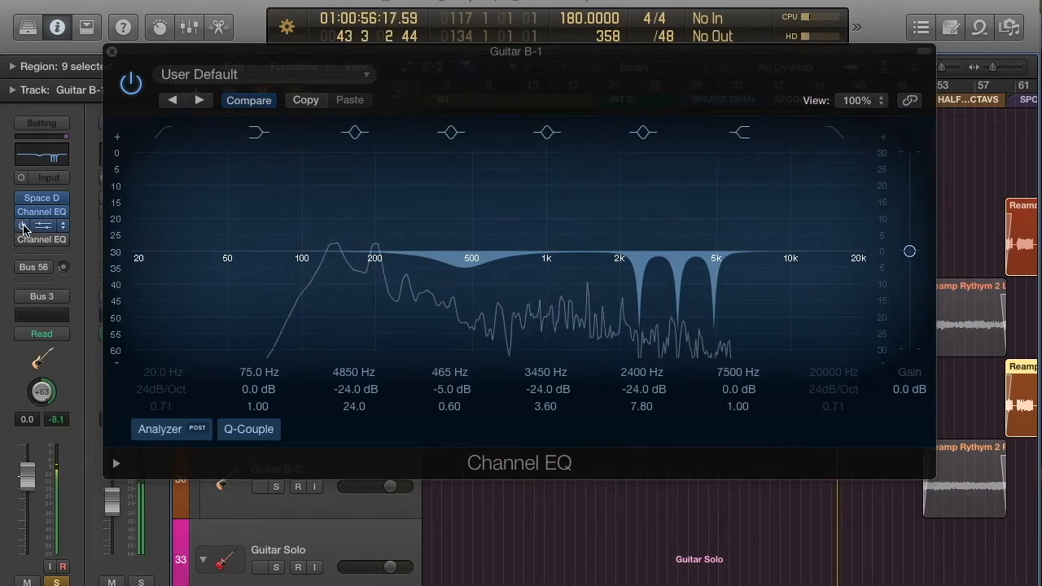
{"action": "left_click", "coordinate": [23, 227]}
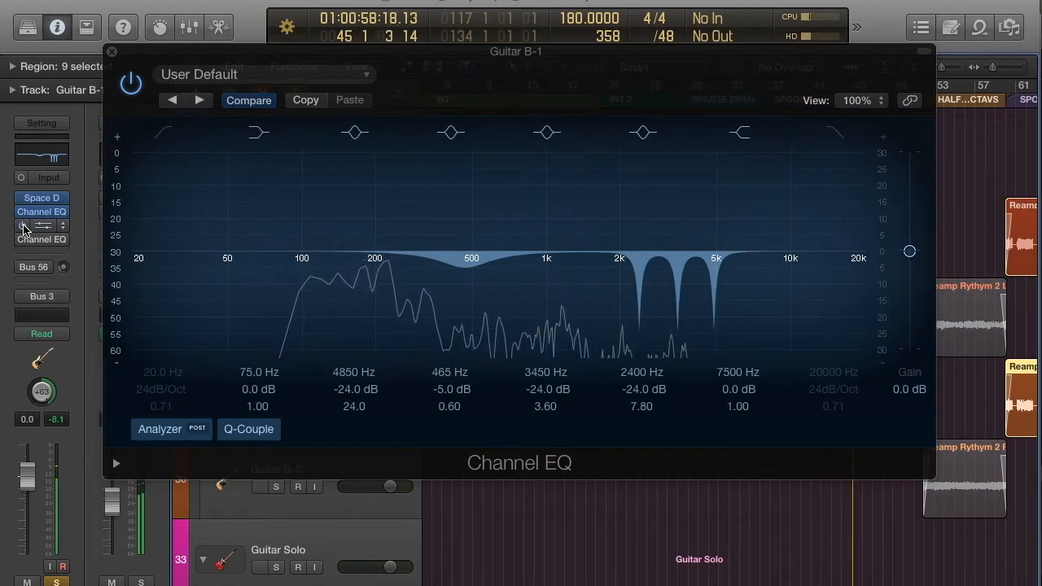
{"action": "left_click", "coordinate": [24, 227]}
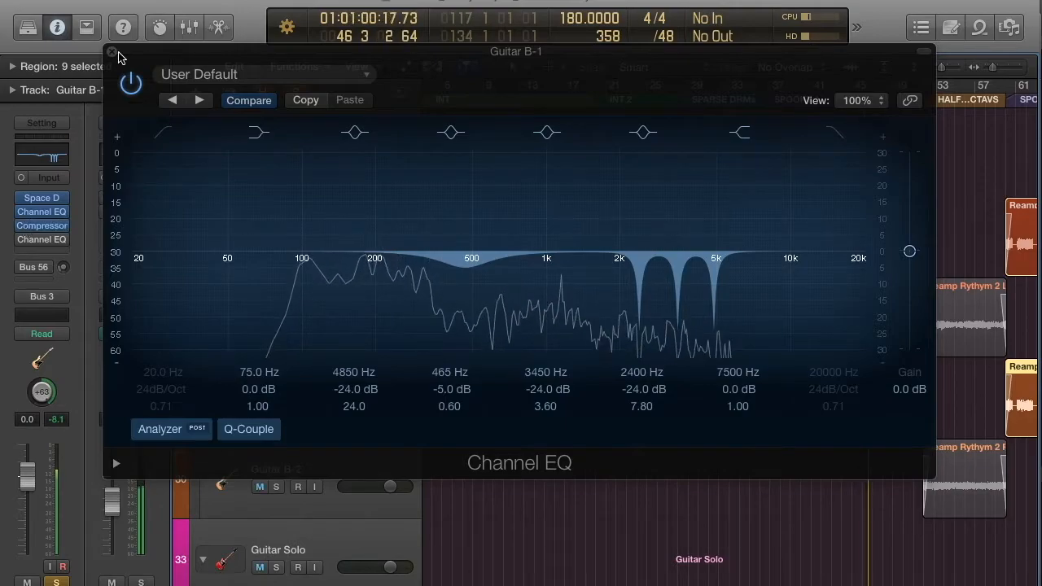
{"action": "left_click", "coordinate": [111, 51]}
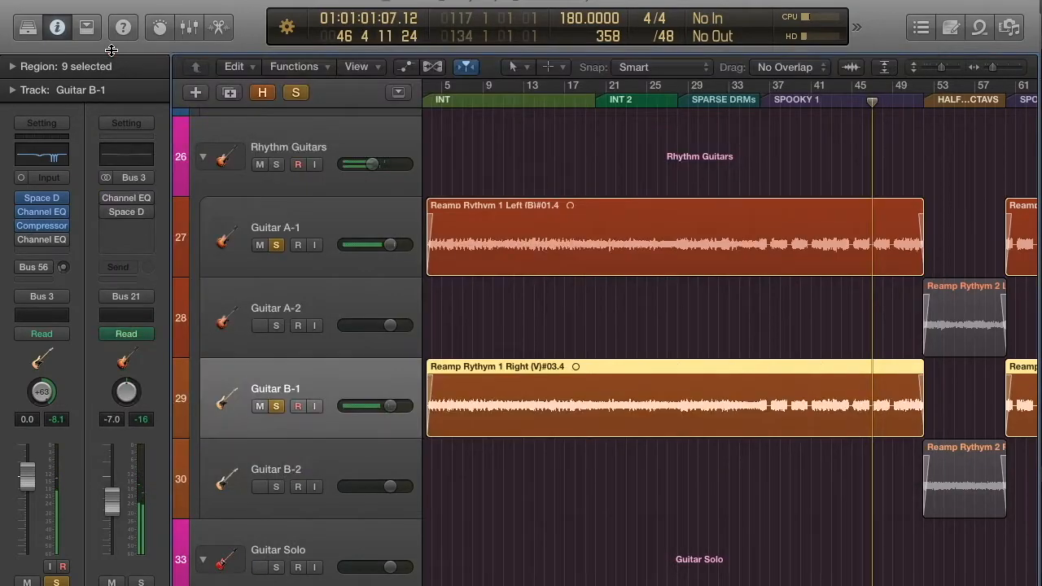
Step: Open the second Channel EQ after the Compressor on Guitar B-1 and enable its +3.0 dB boost at 1780 Hz
{"action": "left_click", "coordinate": [37, 241]}
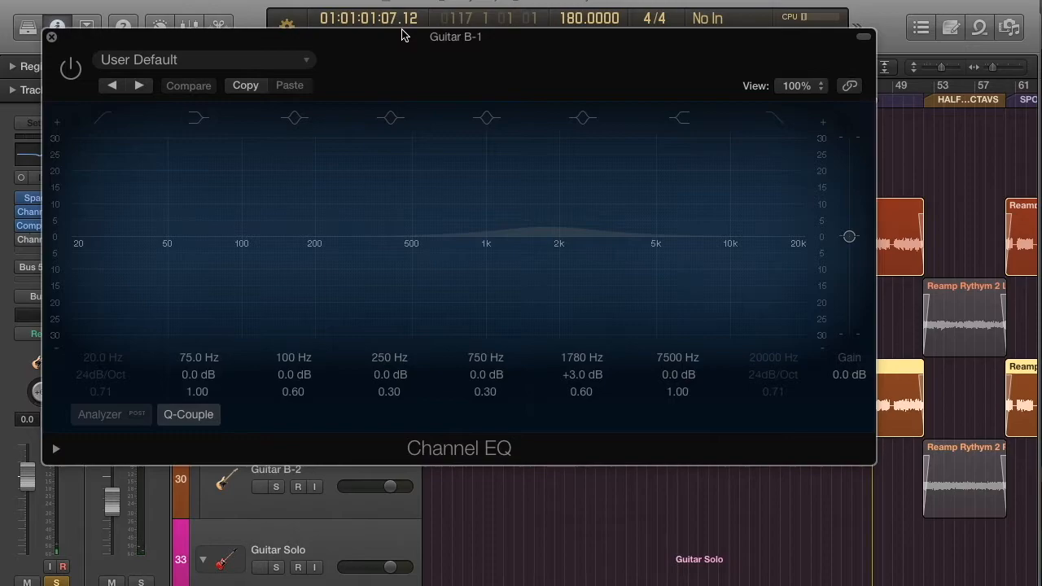
{"action": "left_click_drag", "start_coordinate": [471, 49], "coordinate": [564, 60]}
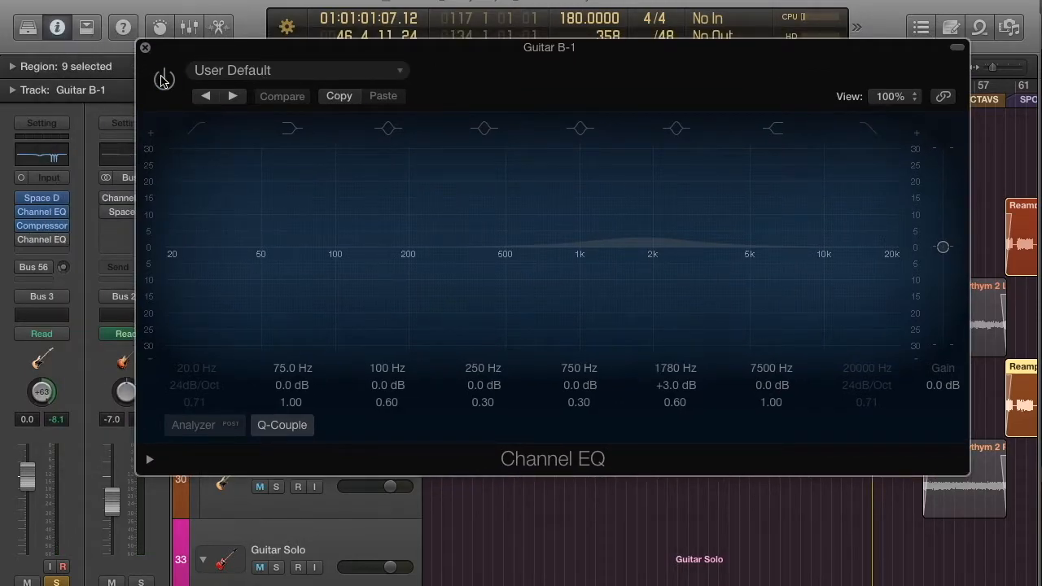
{"action": "left_click", "coordinate": [163, 79]}
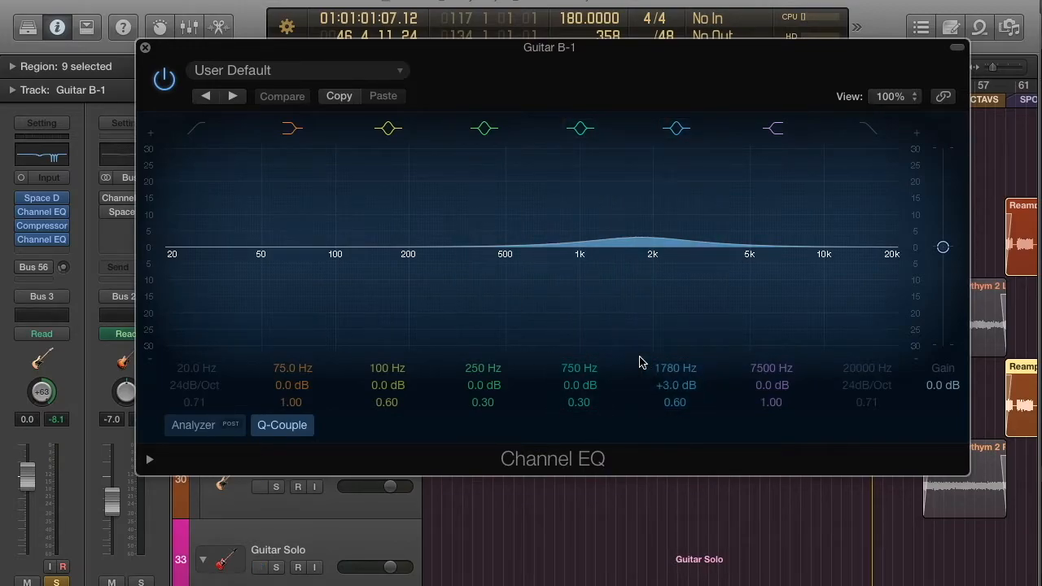
Step: Open Guitar B-1's first Channel EQ as well, check Guitar A-1's channel strip, and return to Guitar B-1's two EQ windows
{"action": "left_click", "coordinate": [40, 214]}
{"action": "key", "text": "v"}
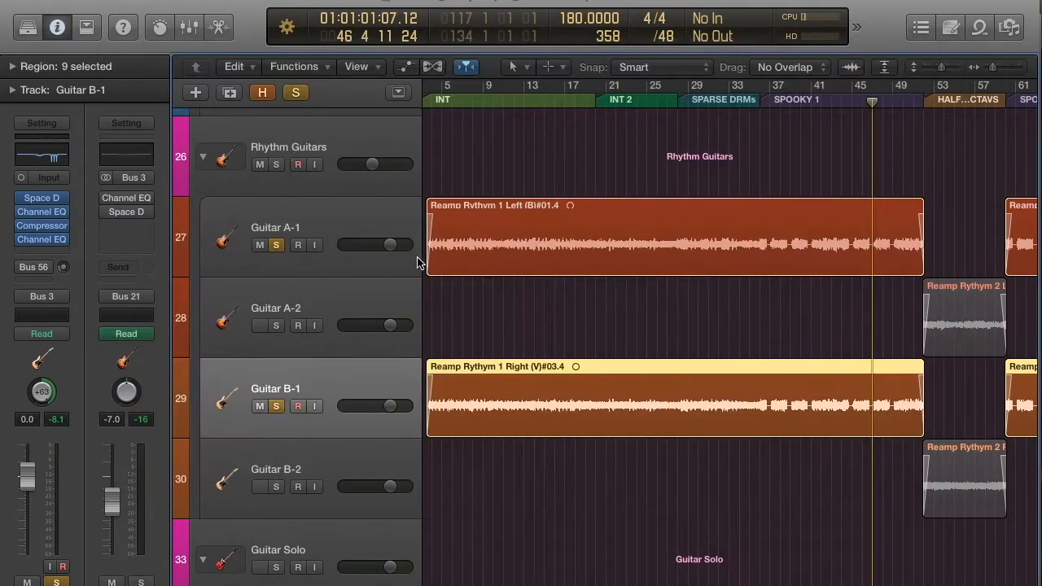
{"action": "scroll", "coordinate": [417, 261], "scroll_direction": "up", "scroll_amount": 1}
{"action": "left_click", "coordinate": [372, 237]}
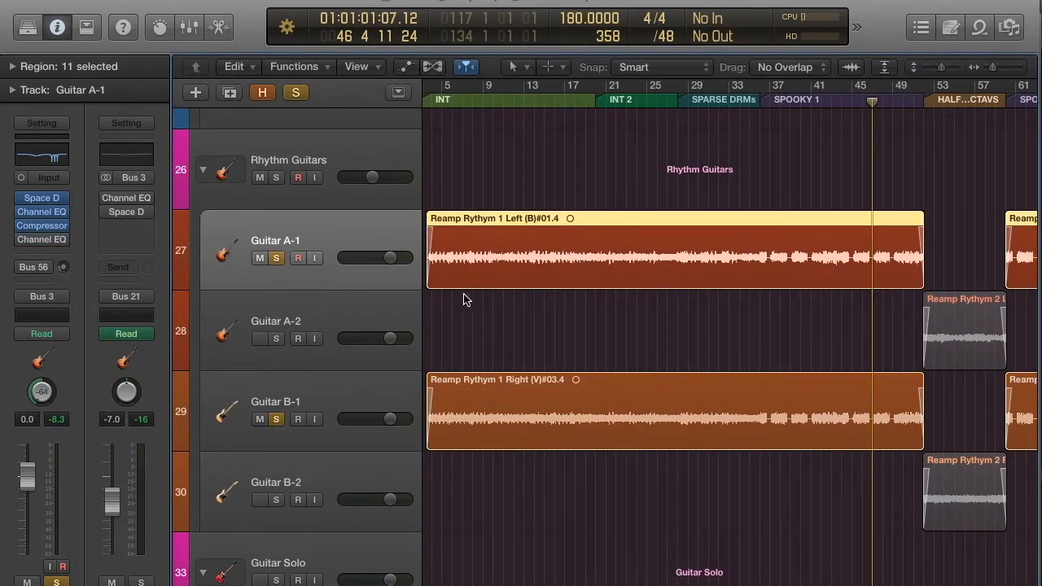
{"action": "left_click", "coordinate": [349, 388]}
{"action": "key", "text": "v"}
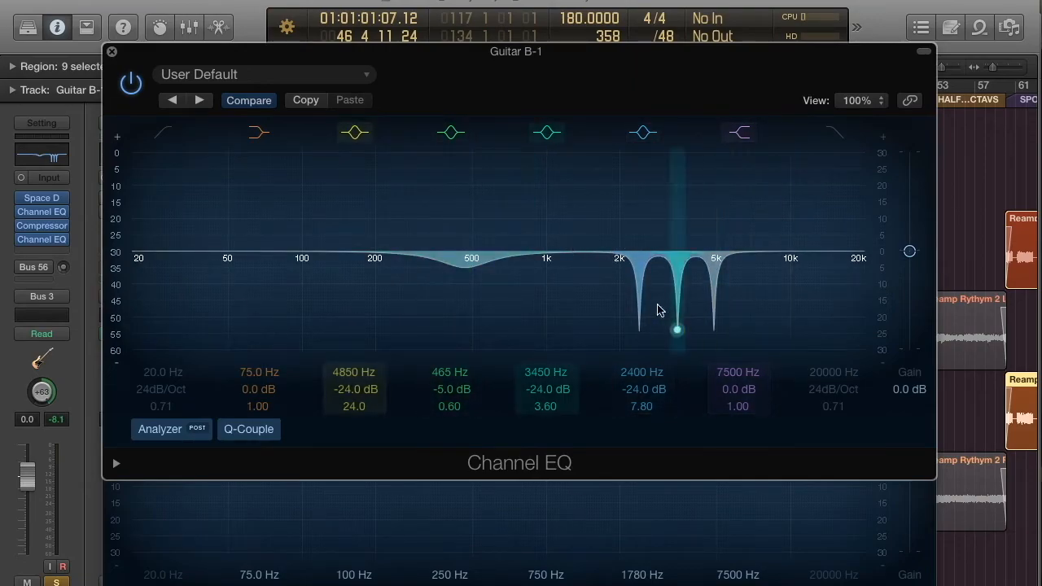
Step: Close the first Channel EQ and compare the second one's 1780 Hz boost on and off during playback, leaving it enabled and closed
{"action": "left_click", "coordinate": [113, 54]}
{"action": "left_click_drag", "start_coordinate": [302, 259], "coordinate": [287, 109]}
{"action": "key", "text": "space"}
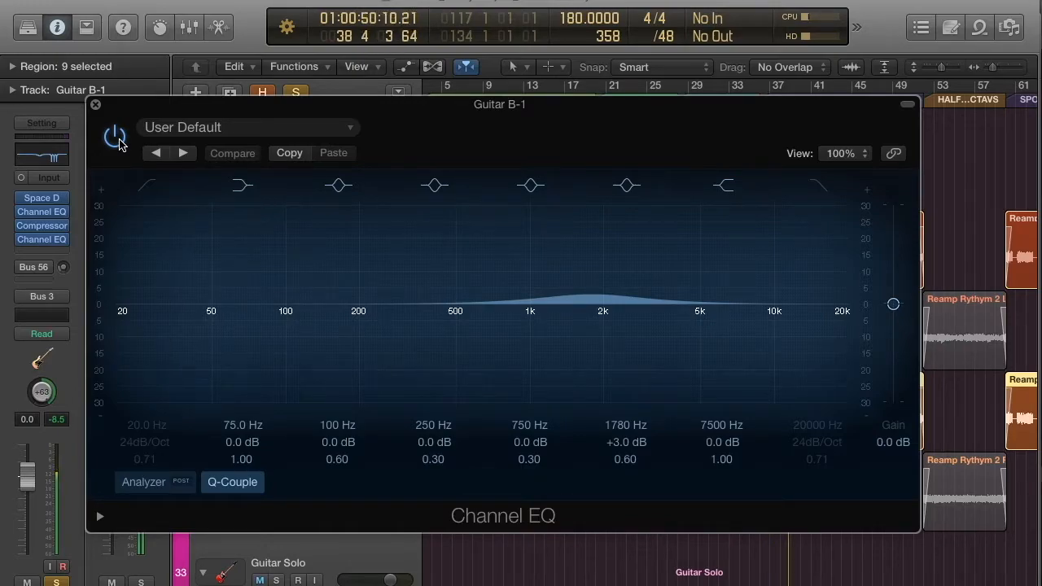
{"action": "left_click", "coordinate": [118, 144]}
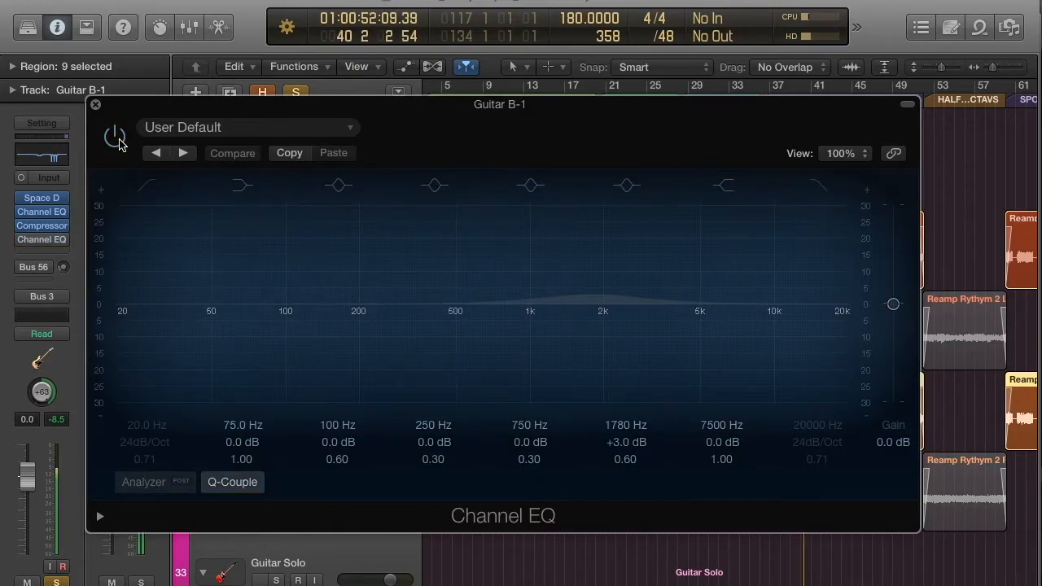
{"action": "left_click", "coordinate": [118, 144]}
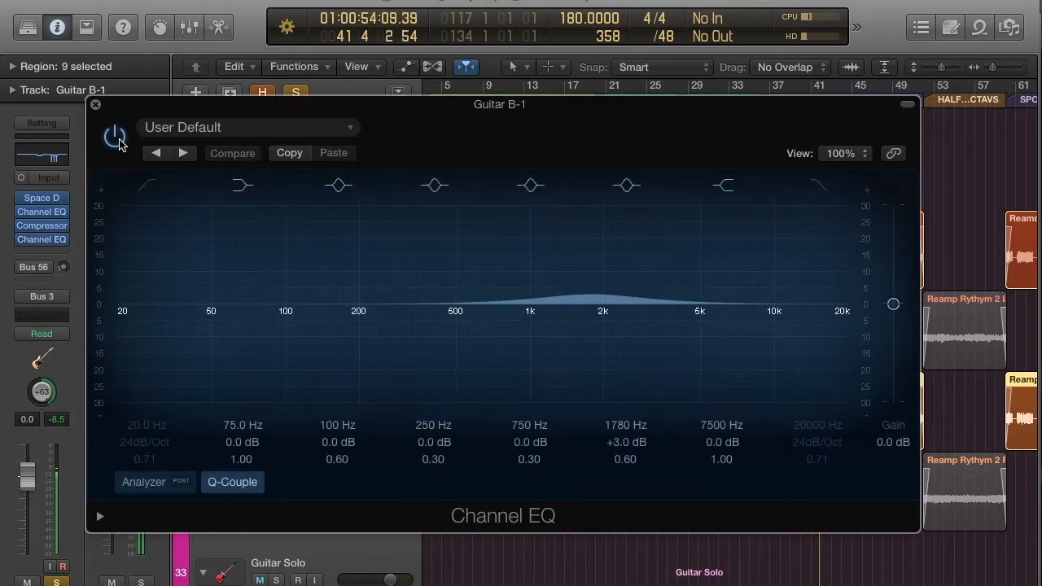
{"action": "left_click", "coordinate": [118, 143]}
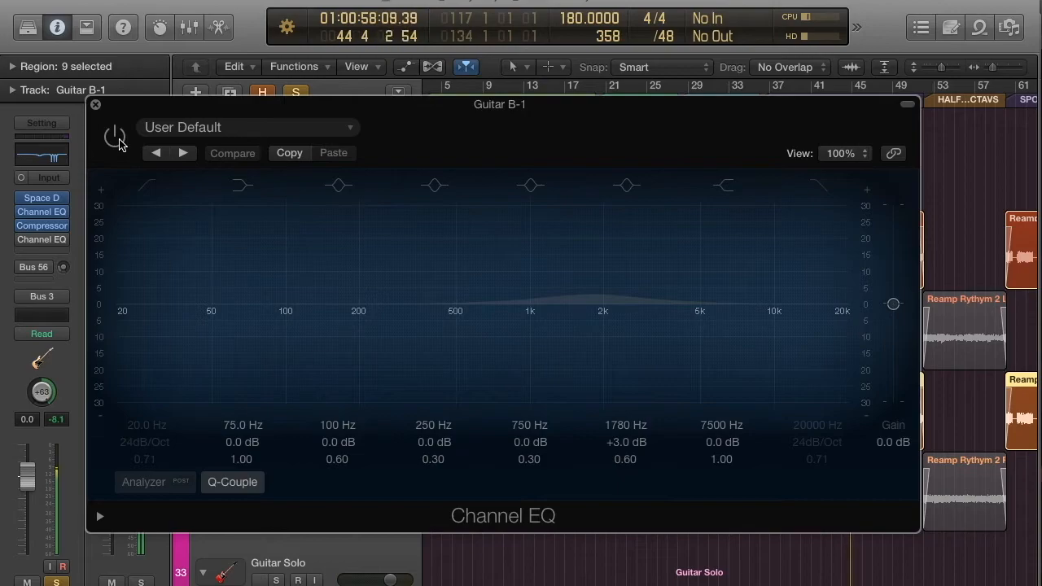
{"action": "left_click", "coordinate": [118, 143]}
{"action": "left_click", "coordinate": [95, 105]}
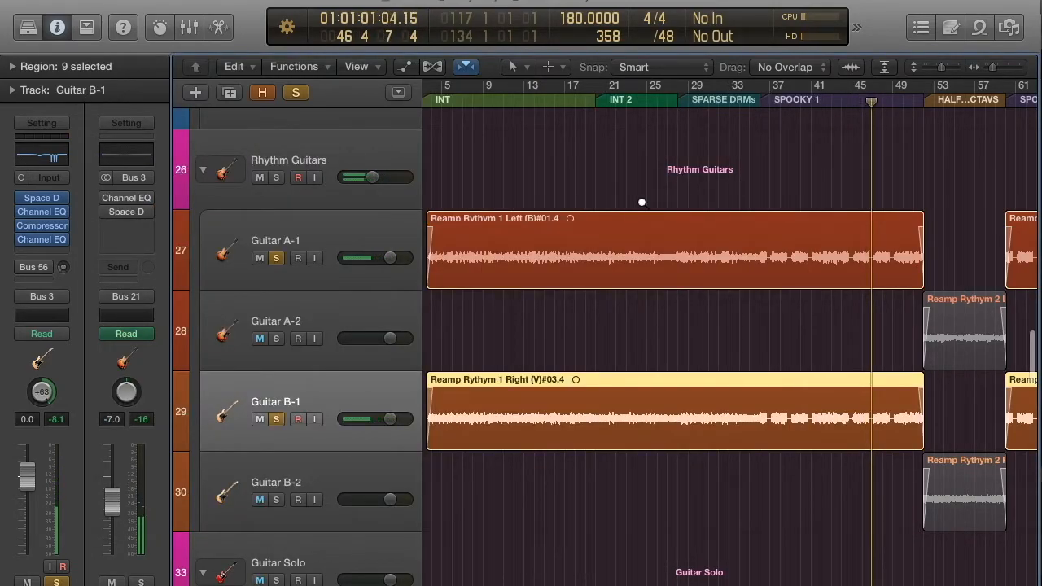
Step: Select Guitar A-1 and Guitar B-1 together and show their Audio FX inserts in the Mixer during playback
{"action": "left_click", "coordinate": [334, 245]}
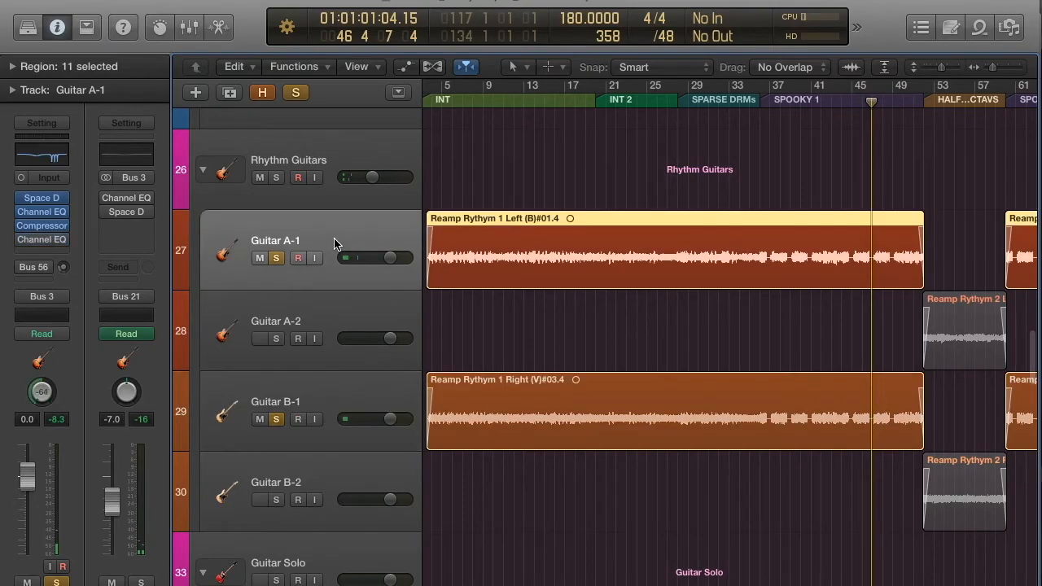
{"action": "left_click", "coordinate": [339, 386], "text": "super"}
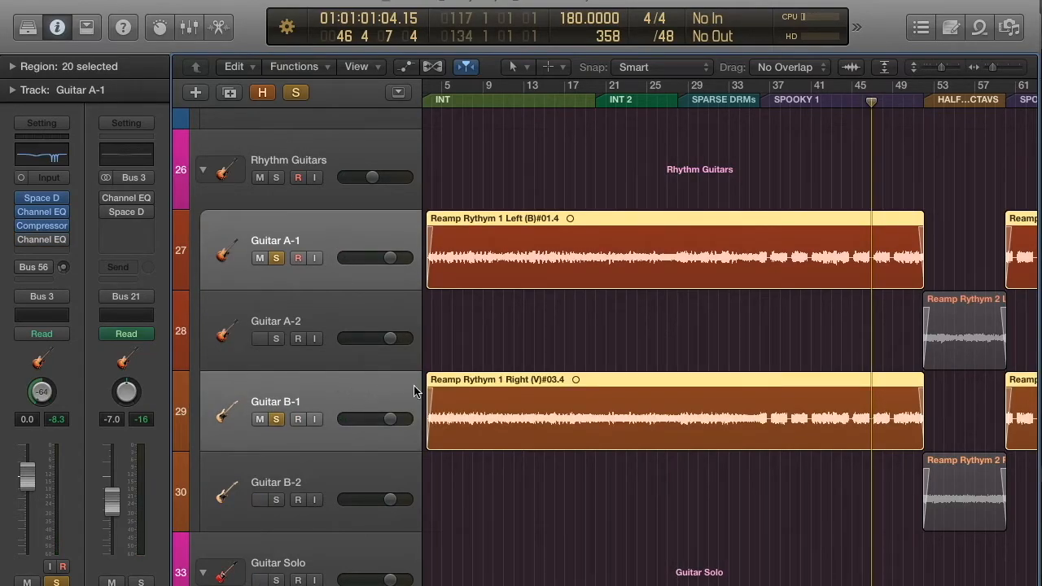
{"action": "key", "text": "space"}
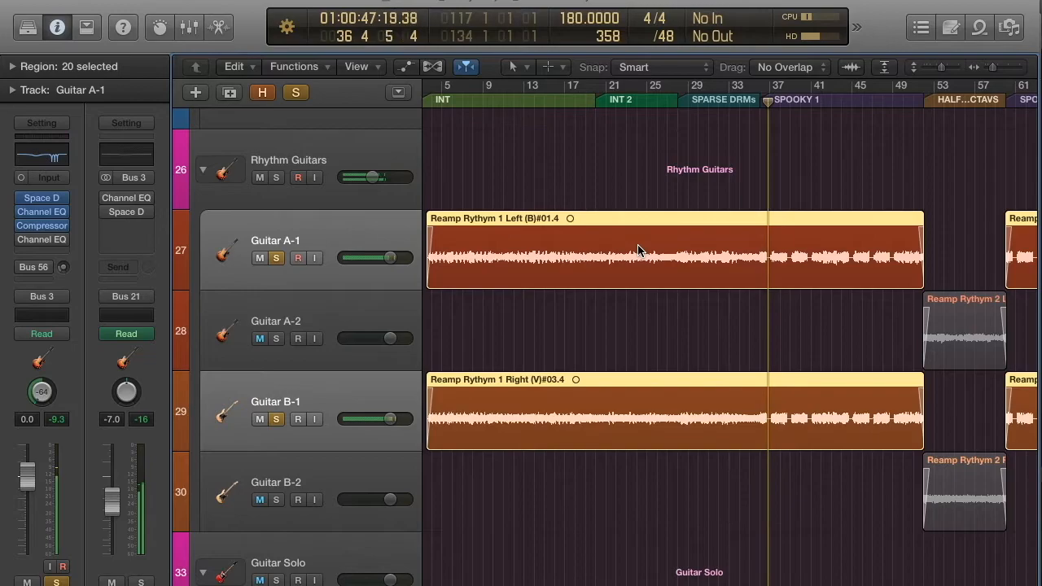
{"action": "key", "text": "x"}
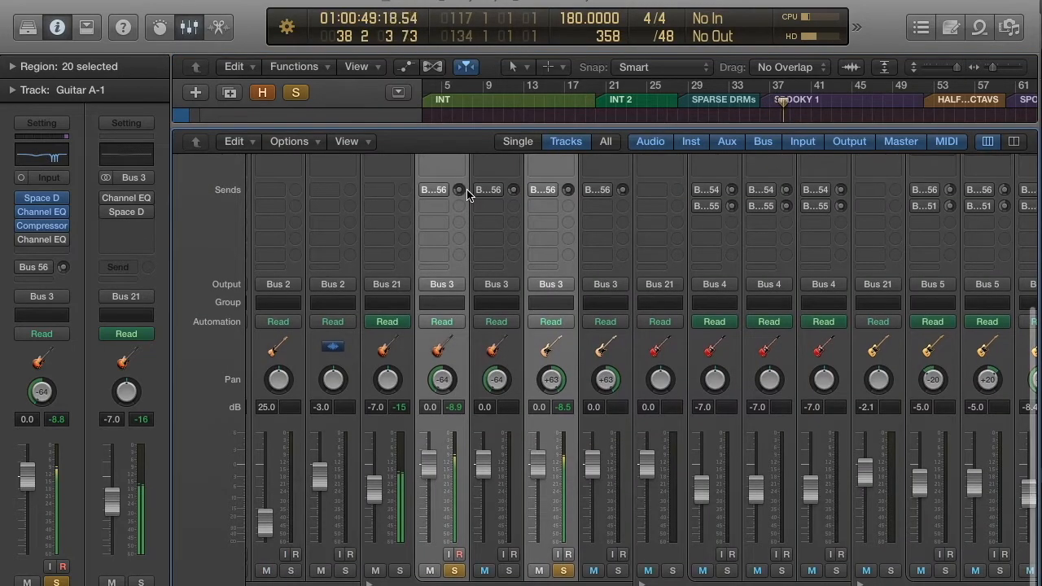
{"action": "scroll", "coordinate": [473, 199], "scroll_direction": "up", "scroll_amount": 4}
{"action": "mouse_move", "coordinate": [426, 209]}
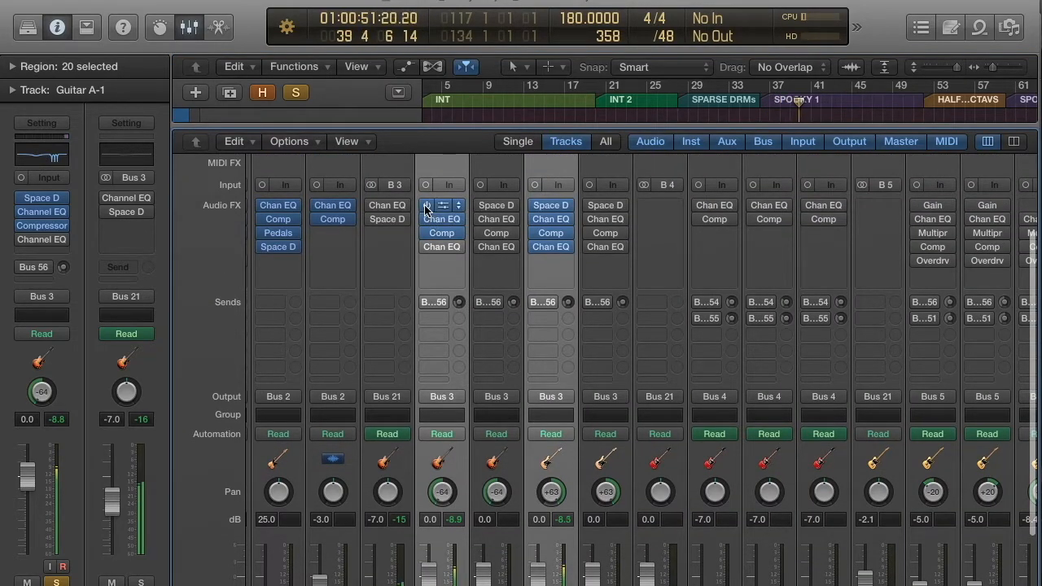
Step: Bypass all inserts on Guitar A-1 and Guitar B-1 to hear the raw guitars, and re-enable them except Guitar A-1's last Channel EQ
{"action": "left_click_drag", "start_coordinate": [425, 206], "coordinate": [426, 246]}
{"action": "left_click_drag", "start_coordinate": [538, 206], "coordinate": [539, 267]}
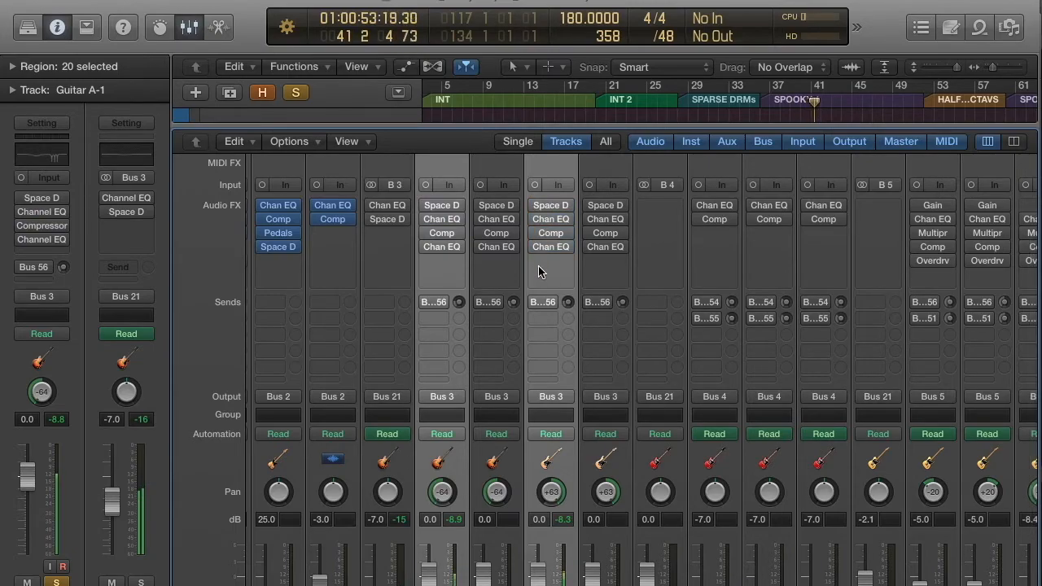
{"action": "mouse_move", "coordinate": [534, 205]}
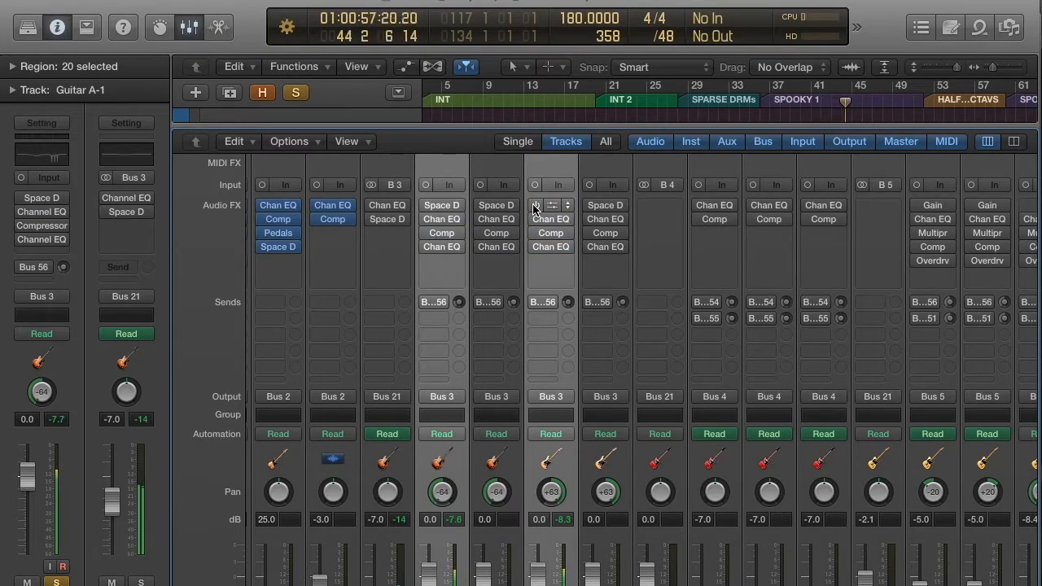
{"action": "left_click_drag", "start_coordinate": [534, 205], "coordinate": [539, 261]}
{"action": "left_click_drag", "start_coordinate": [426, 205], "coordinate": [426, 236]}
Step: Clear all track solos and play the full mix from the SPOOKY 1 marker with the Mixer closed
{"action": "scroll", "coordinate": [456, 269], "scroll_direction": "down", "scroll_amount": 4}
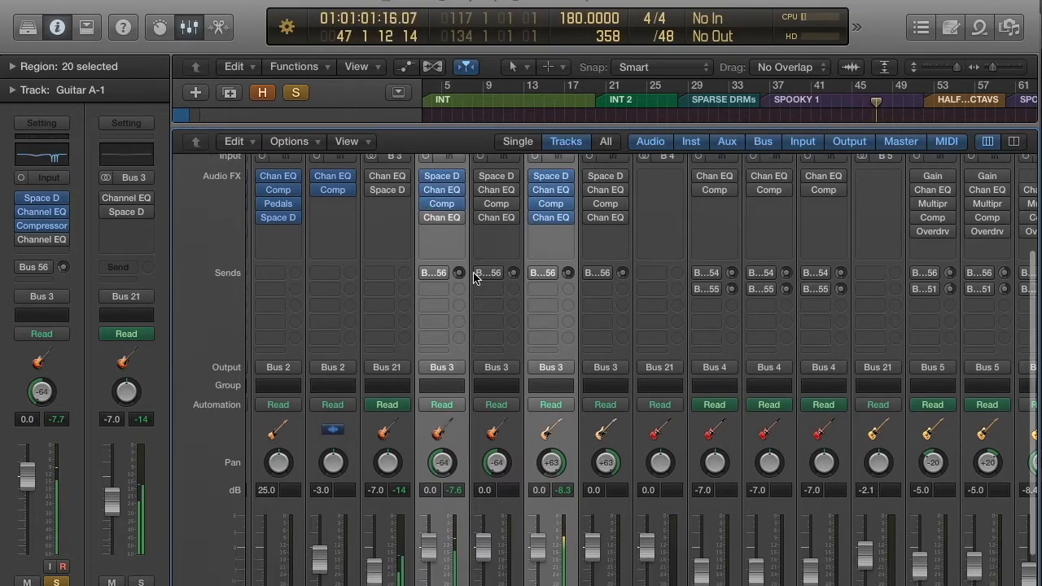
{"action": "left_click", "coordinate": [455, 571]}
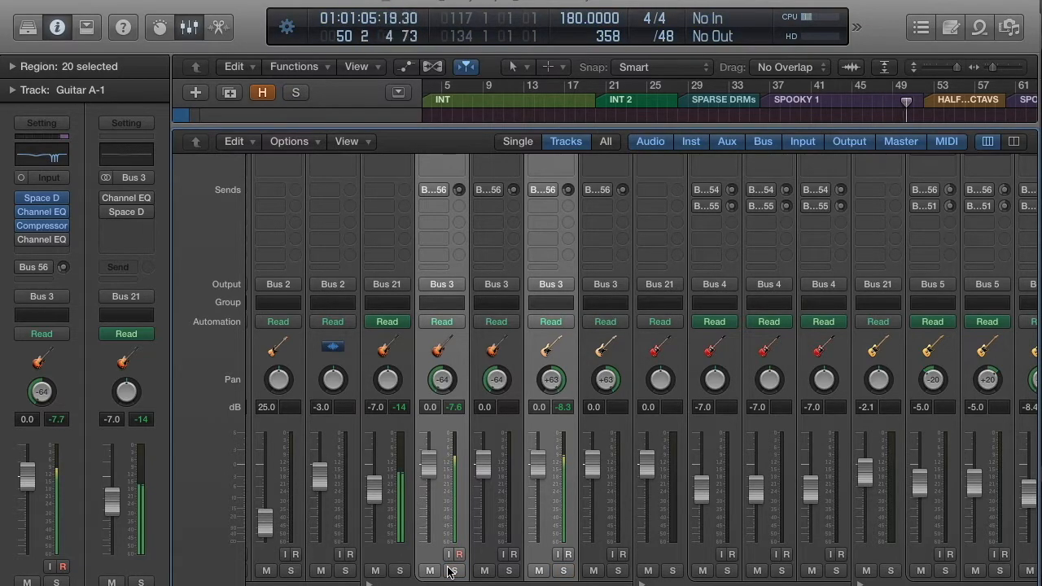
{"action": "key", "text": "alt+comma"}
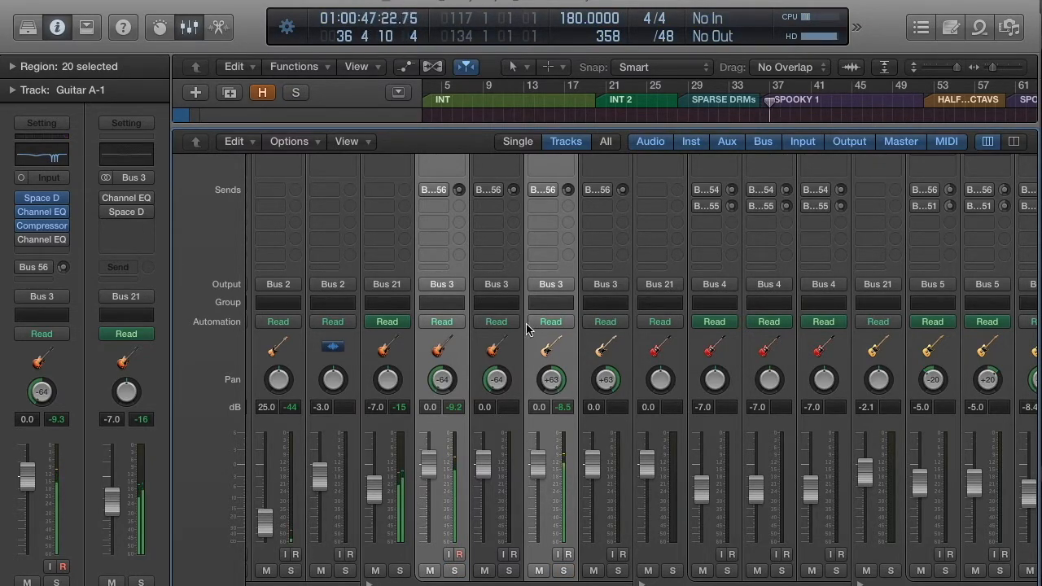
{"action": "key", "text": "x"}
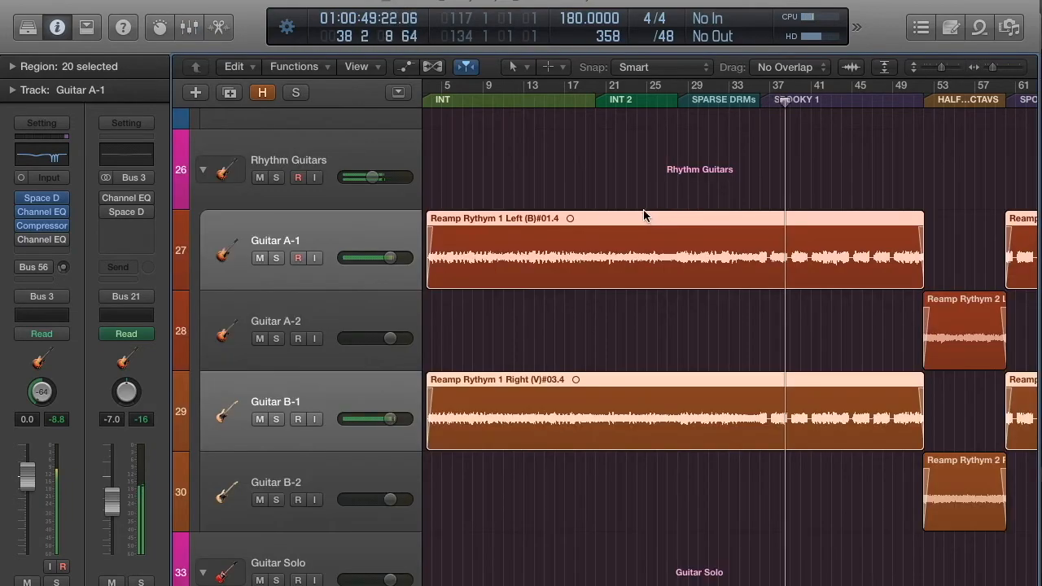
Step: Fit the whole arrangement in view and select Guitar A-1 followed by Guitar B-1
{"action": "key", "text": "z"}
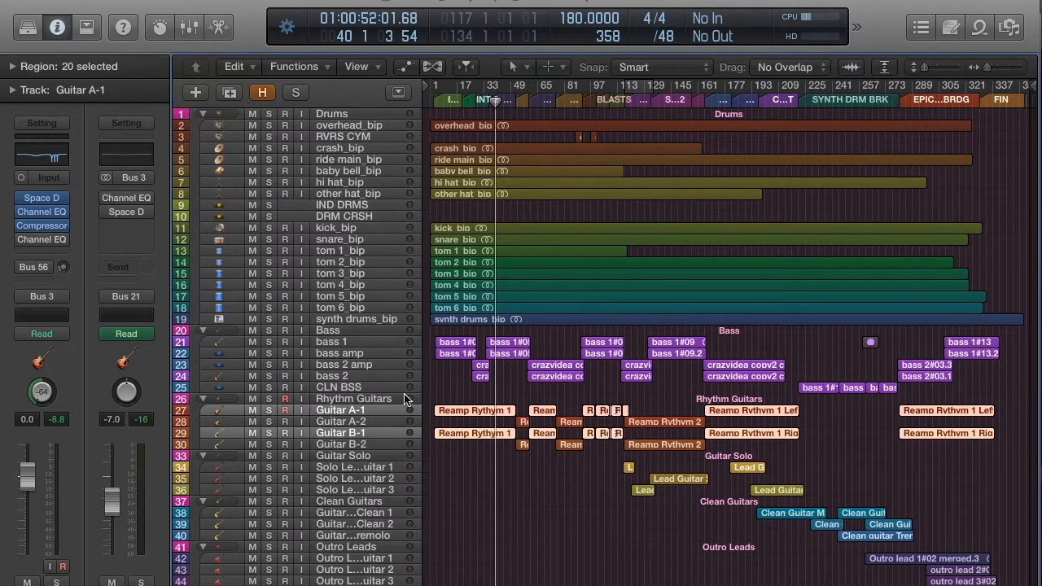
{"action": "left_click", "coordinate": [347, 415]}
{"action": "left_click", "coordinate": [348, 436]}
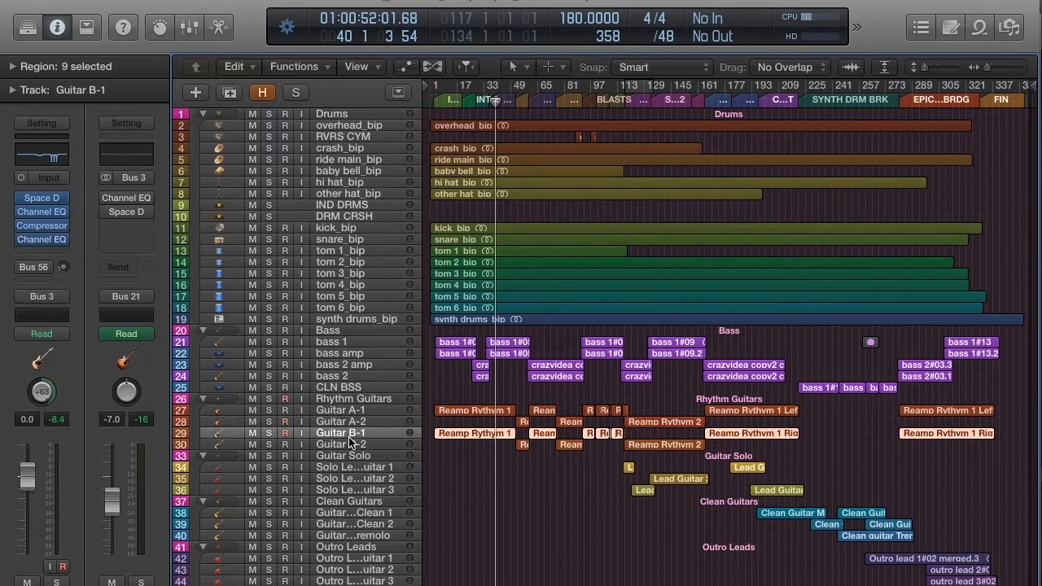